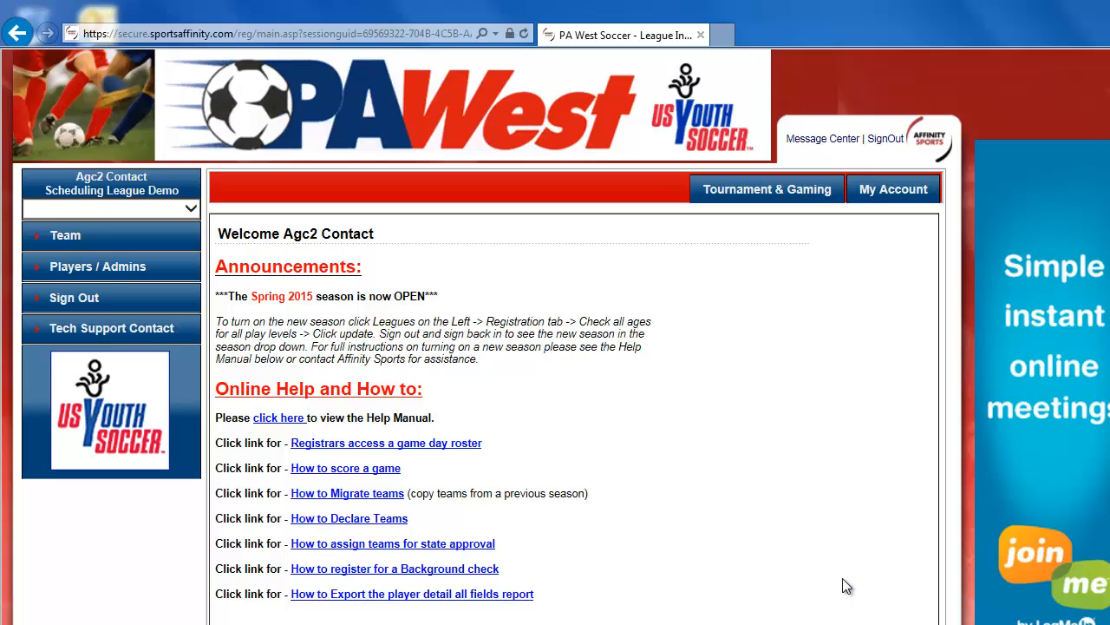
# Open the BU15 play level under Flight Schemas in Tournament & Gaming.
pyautogui.rightClick(756, 199)
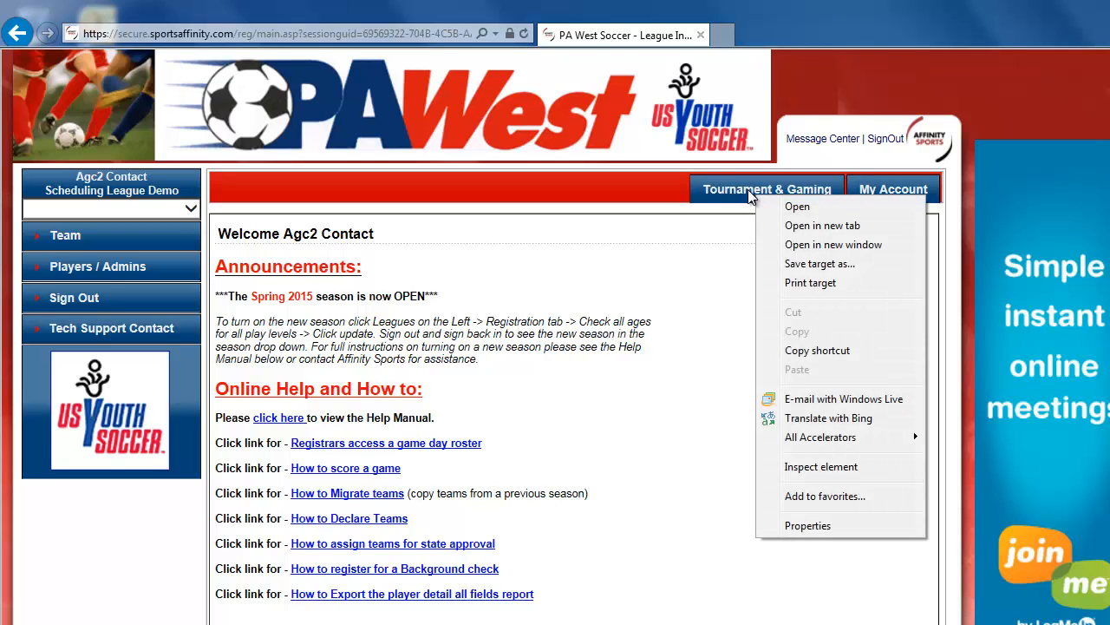
pyautogui.click(744, 187)
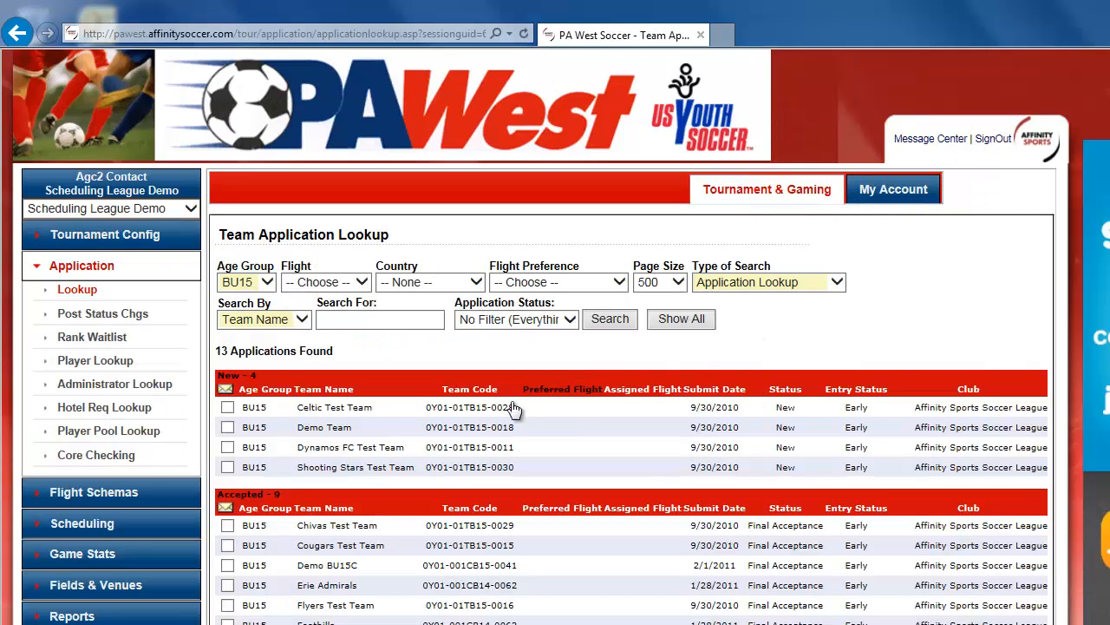
pyautogui.click(74, 504)
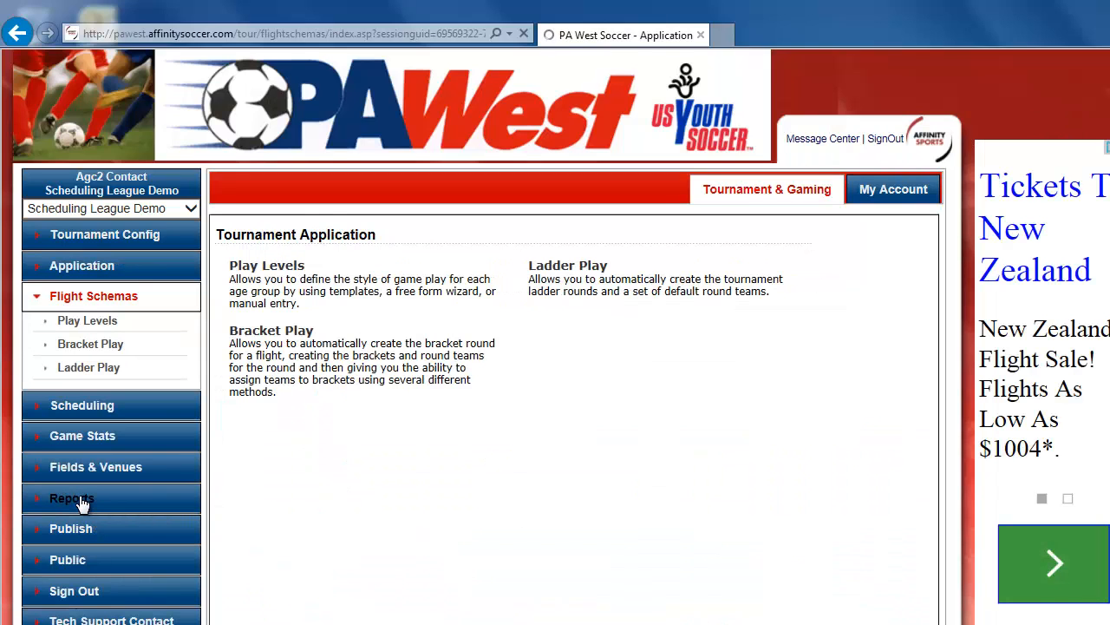
pyautogui.click(270, 271)
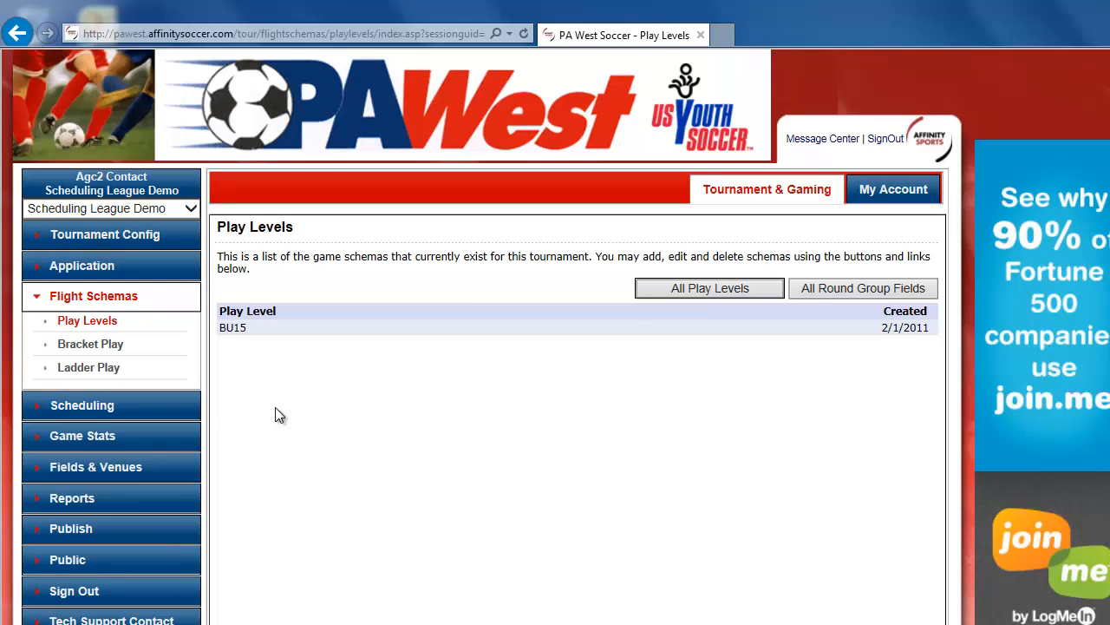
pyautogui.click(244, 332)
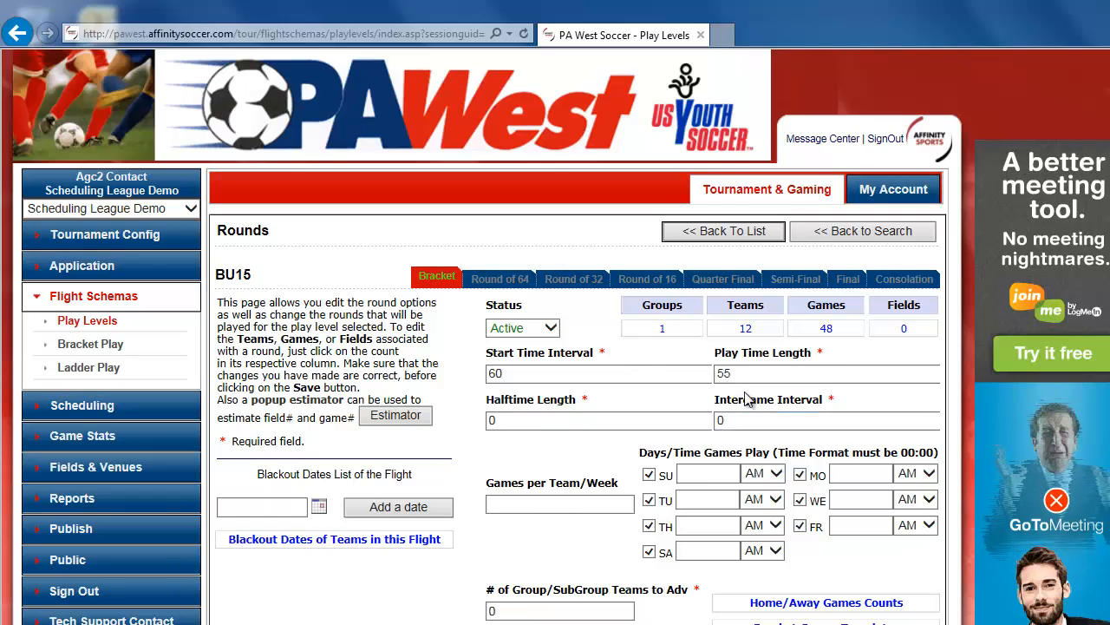
# Open the round's teams, mark the A11 and A12 slots for deletion, and save.
pyautogui.click(745, 329)
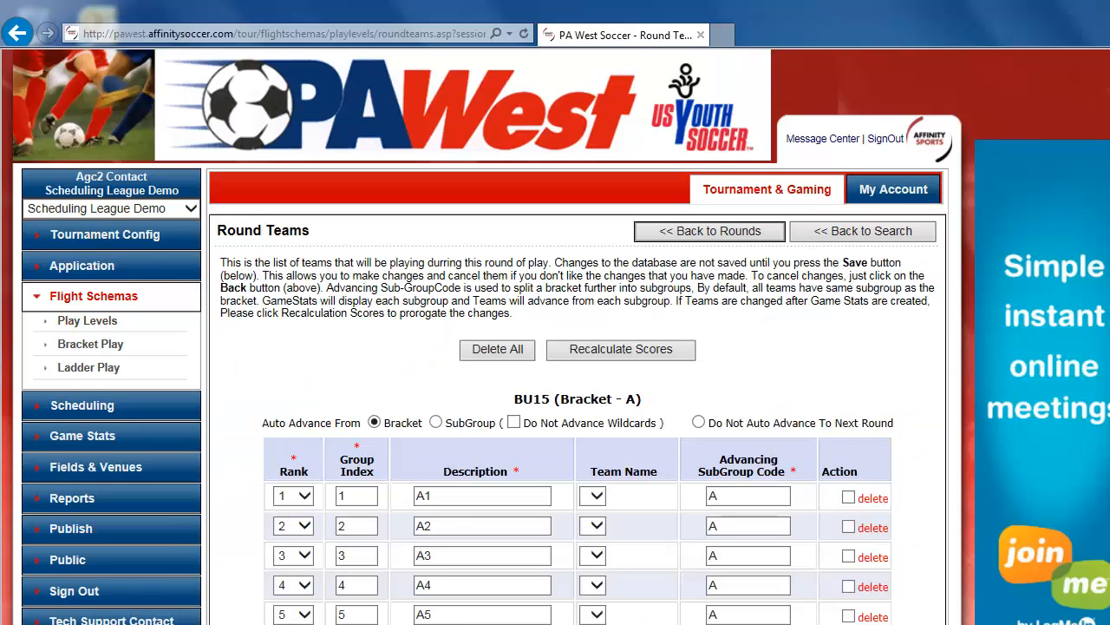
pyautogui.scroll(-5, 556, 347)
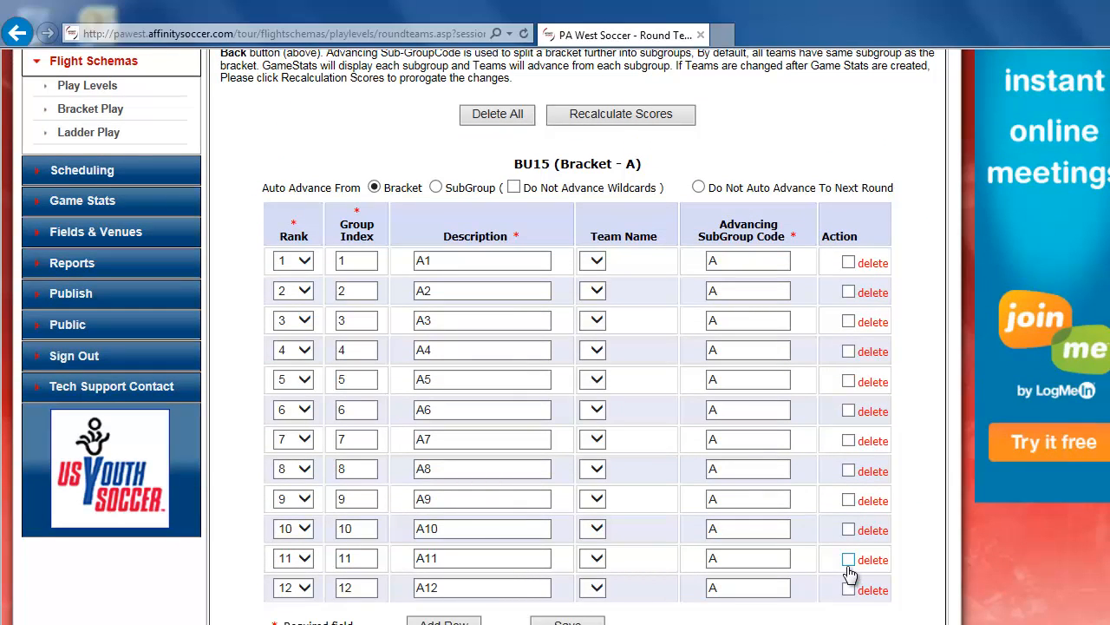
pyautogui.click(849, 562)
pyautogui.click(848, 590)
pyautogui.click(568, 621)
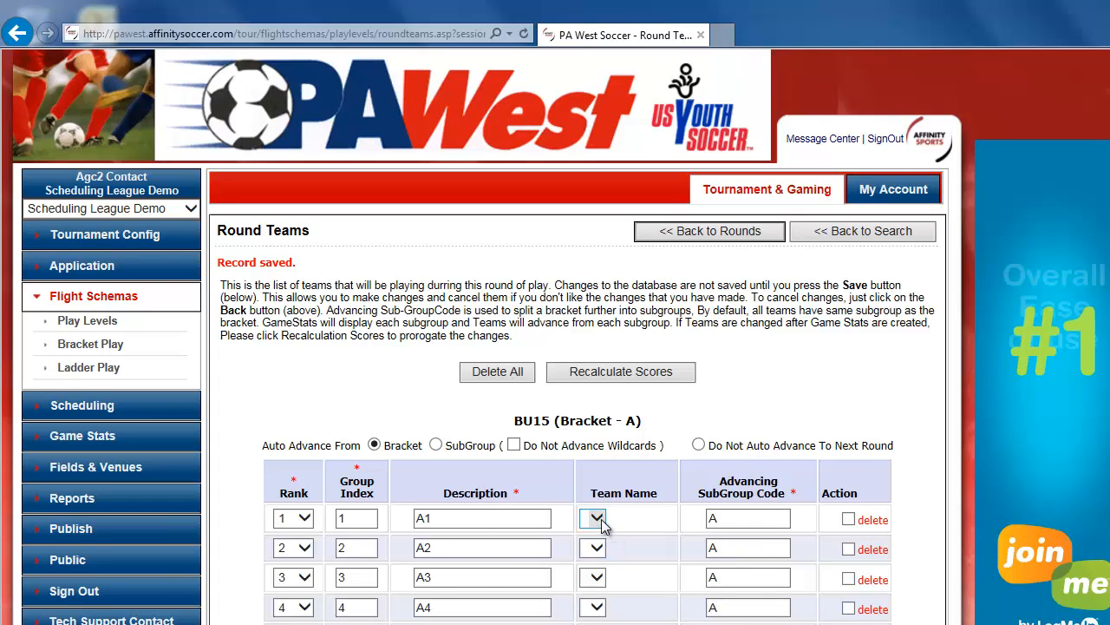
# Assign Chivas Test Team to slot A1 and Cougars Test Team to slot A2.
pyautogui.click(597, 518)
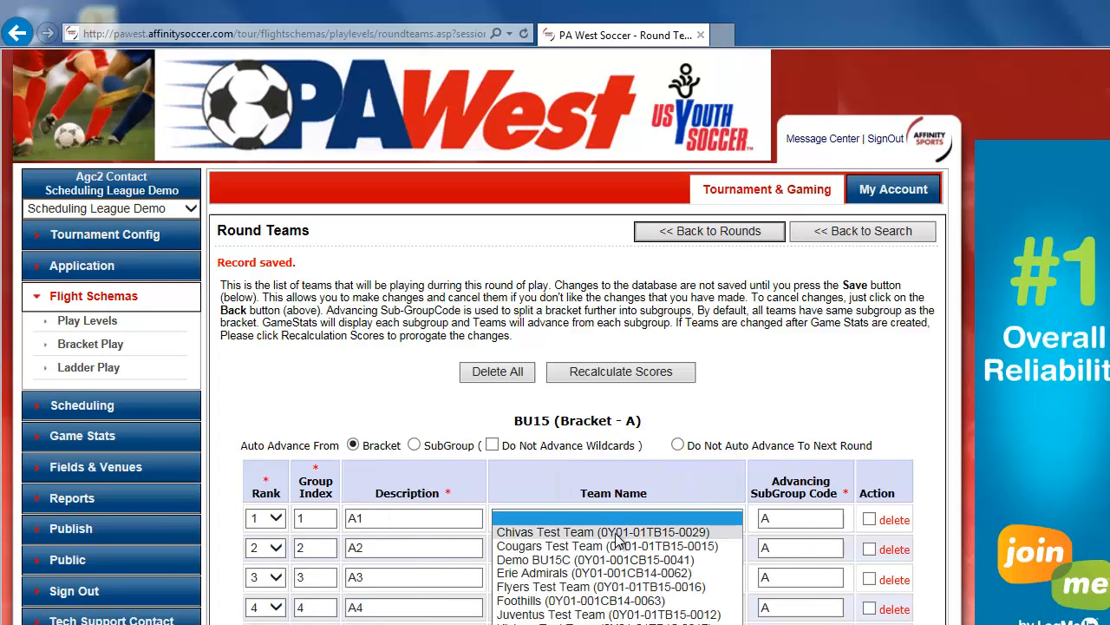
pyautogui.click(621, 532)
pyautogui.click(542, 552)
pyautogui.click(542, 554)
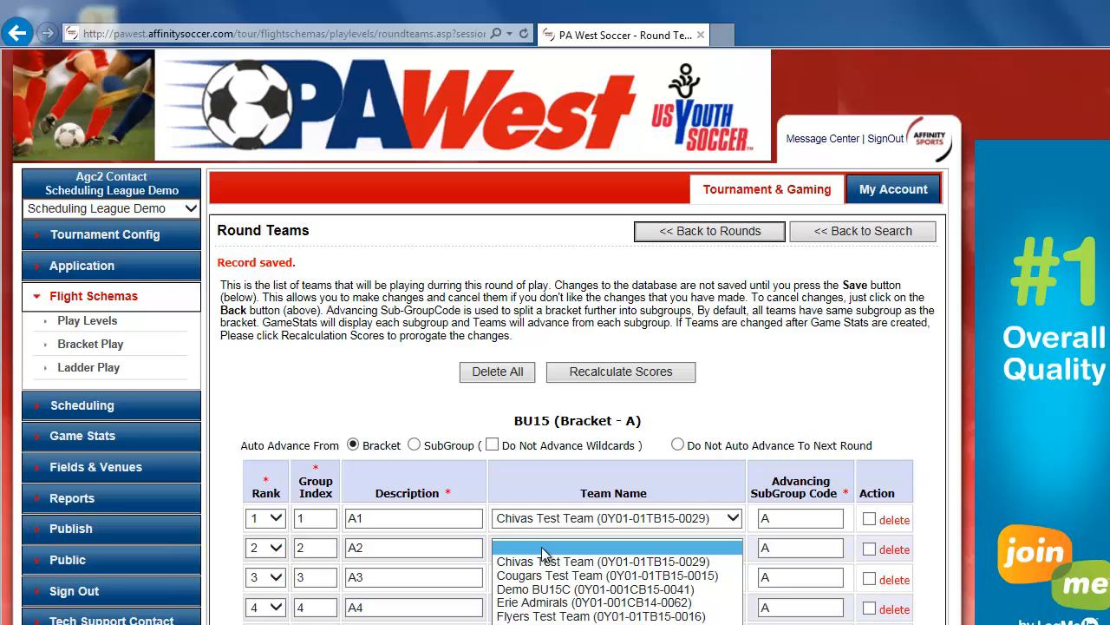
pyautogui.click(531, 579)
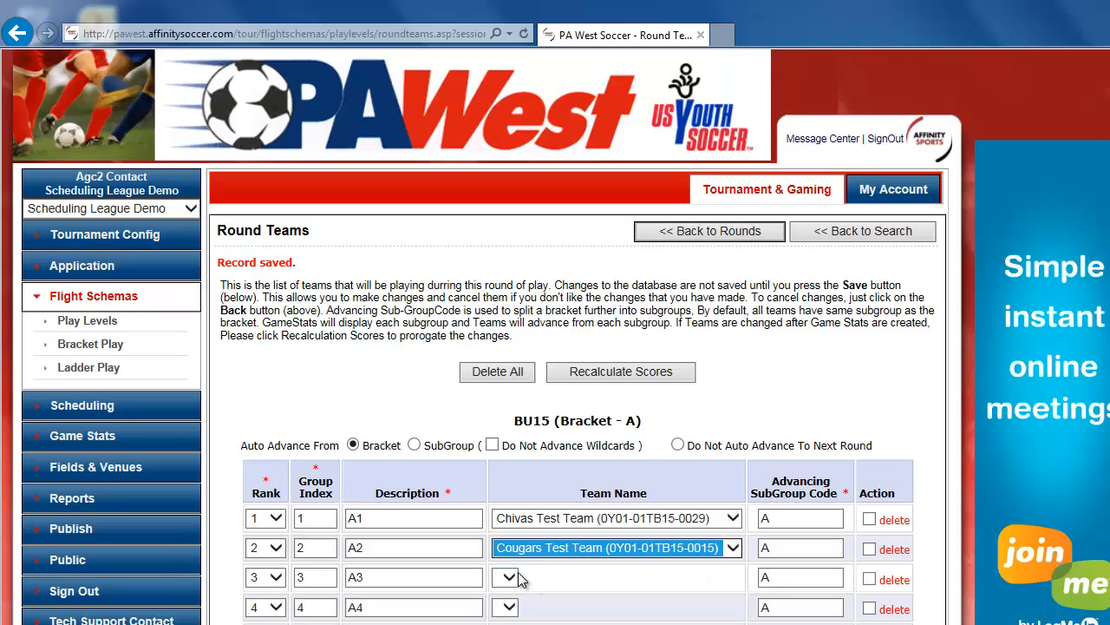
# Assign Demo BU15C to slot A3 and Erie Admirals to slot A4.
pyautogui.click(521, 579)
pyautogui.click(520, 579)
pyautogui.click(518, 618)
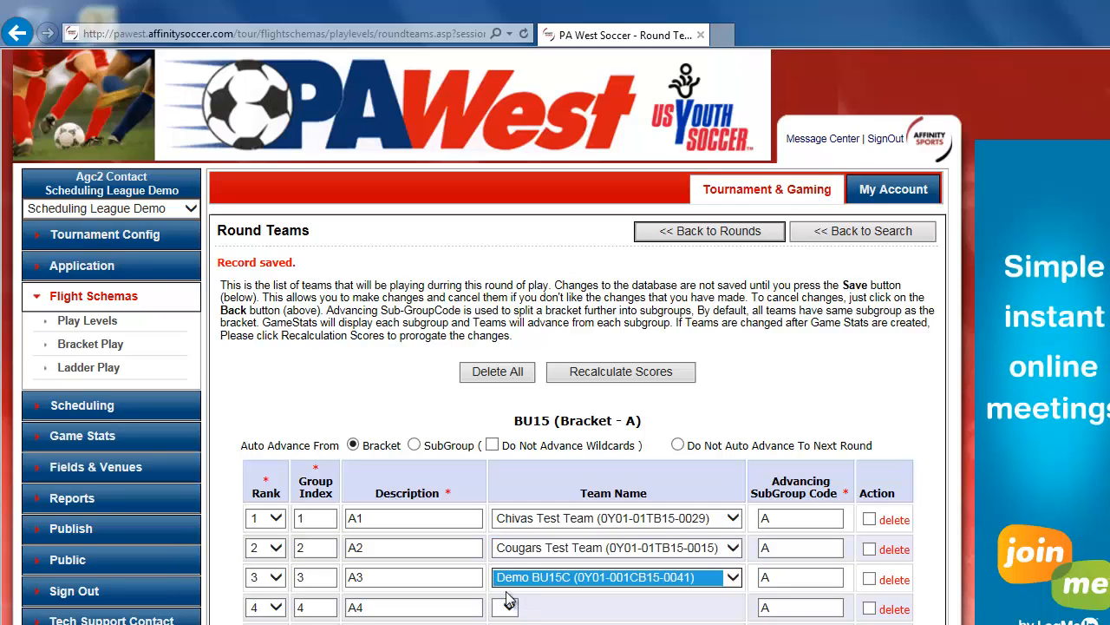
pyautogui.click(510, 607)
pyautogui.click(510, 608)
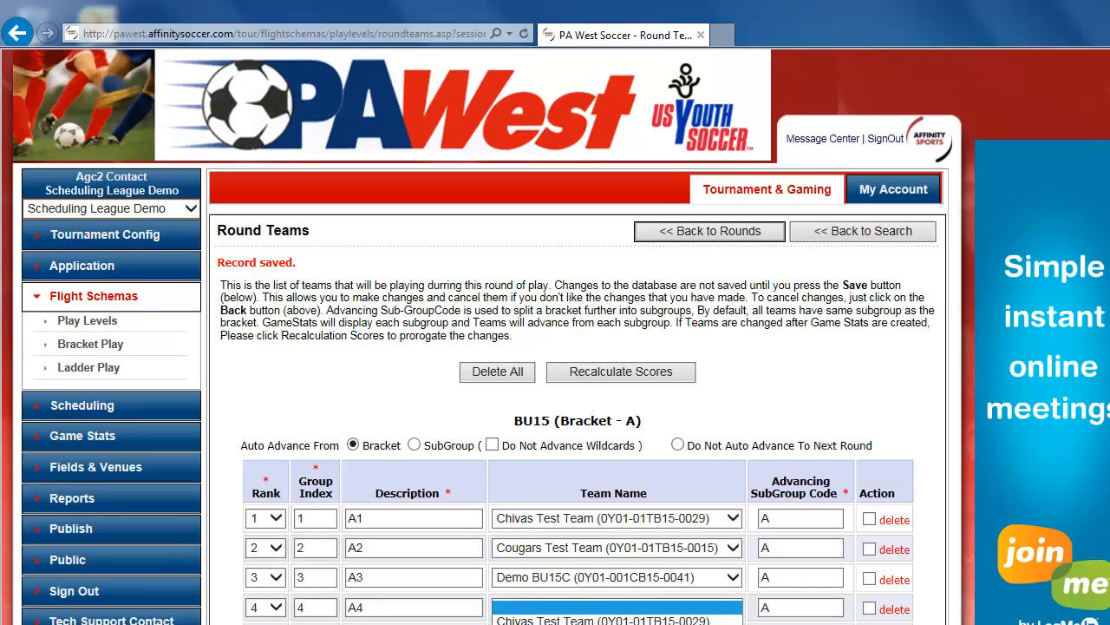
pyautogui.click(520, 623)
pyautogui.click(520, 623)
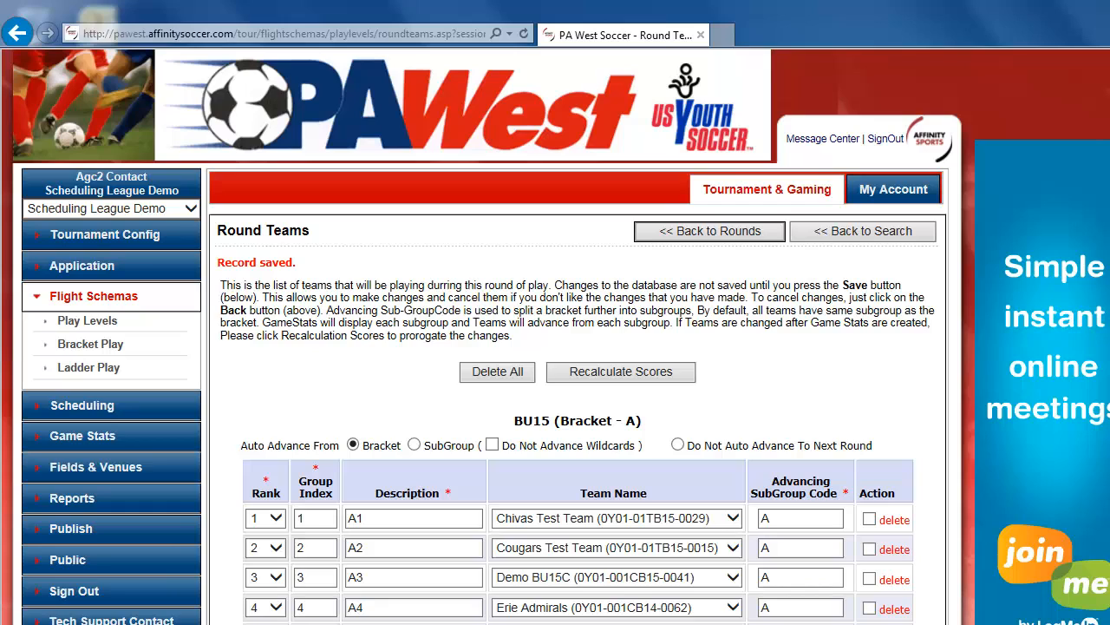
# Return to the rounds, open the round's games, and delete all existing games.
pyautogui.click(710, 231)
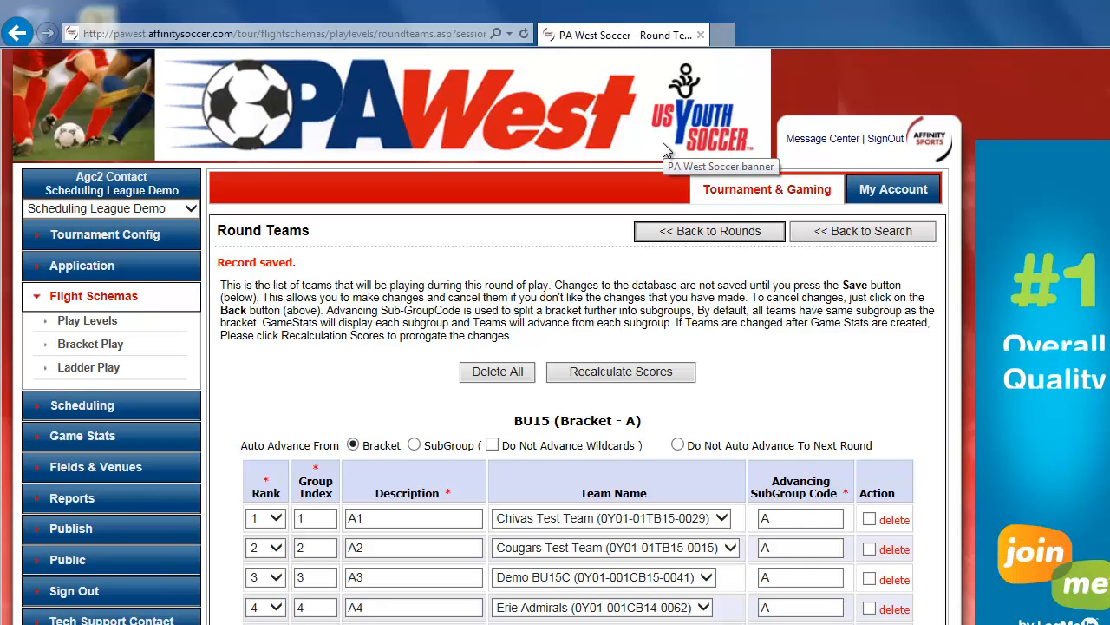
pyautogui.click(716, 230)
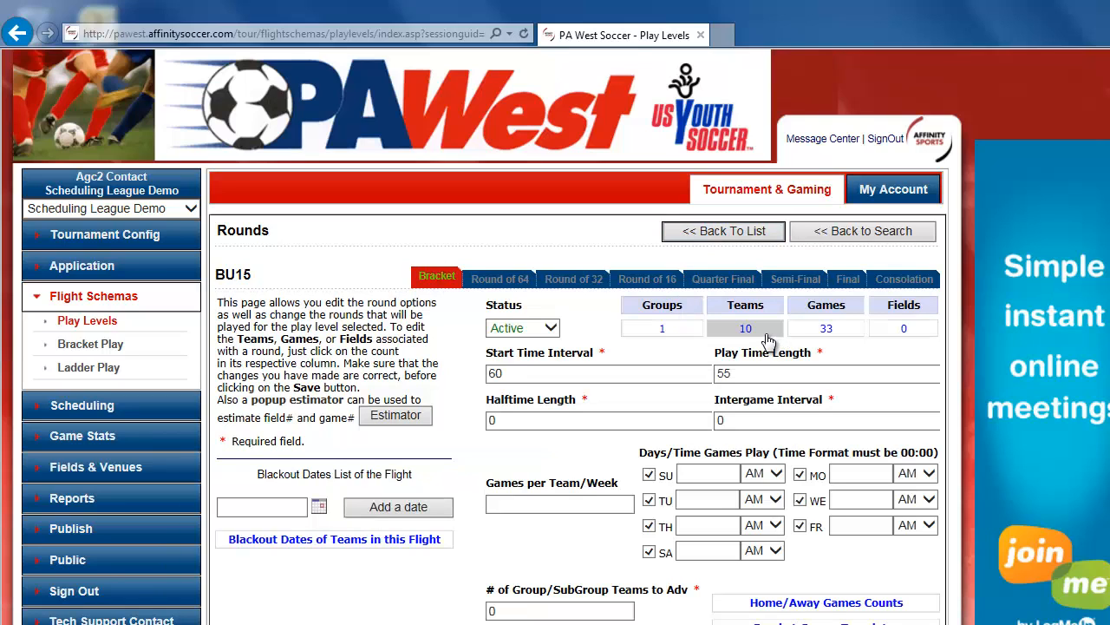
pyautogui.click(820, 329)
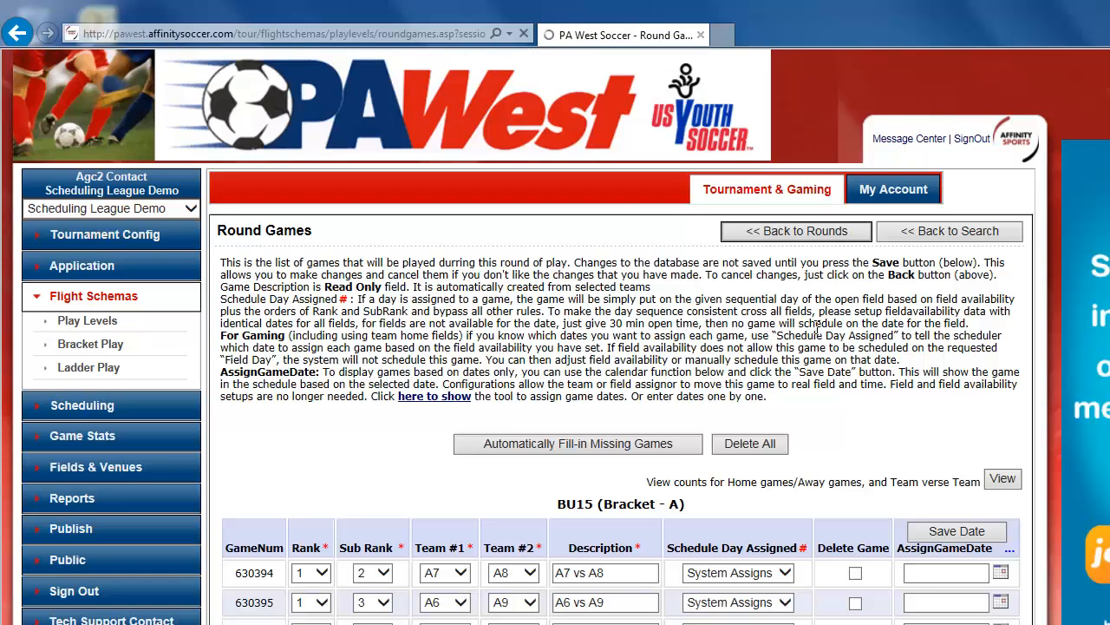
pyautogui.click(770, 445)
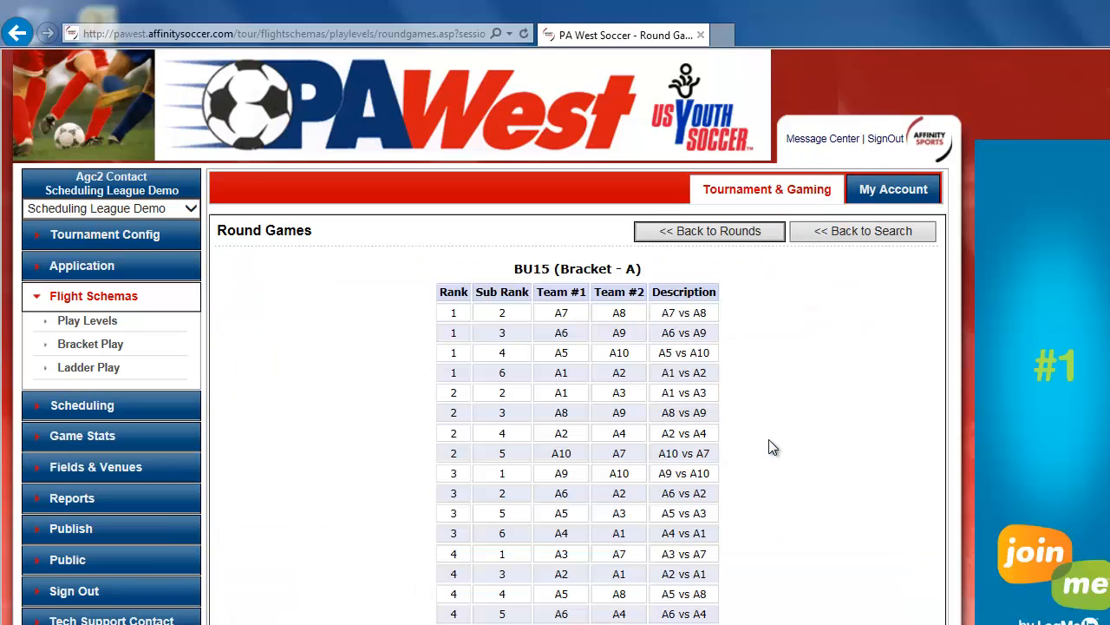
pyautogui.scroll(-5, 781, 495)
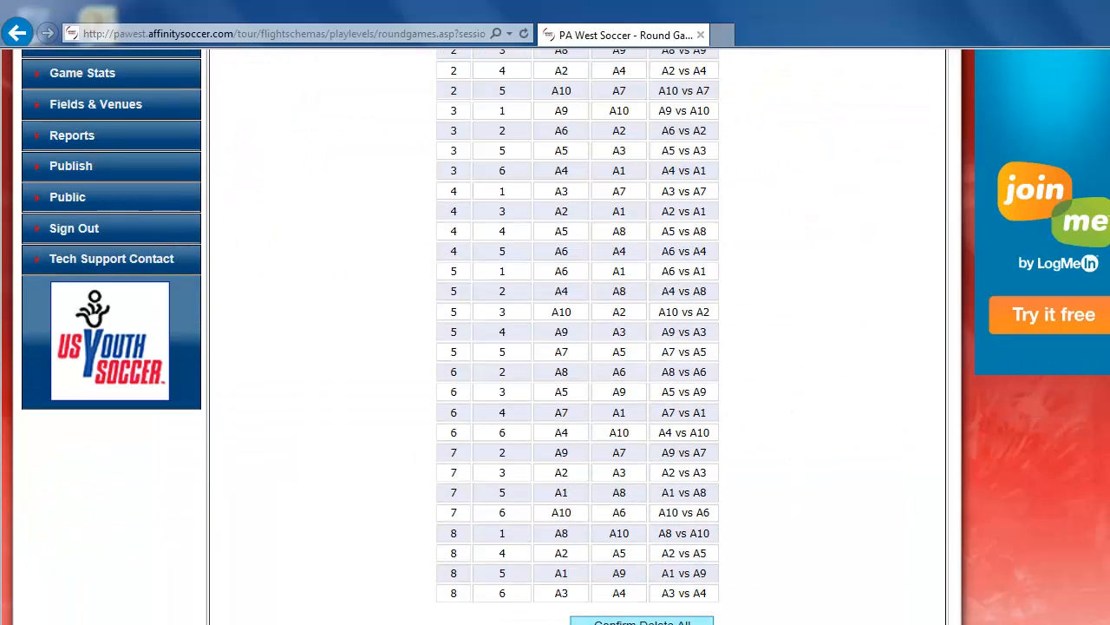
pyautogui.click(642, 621)
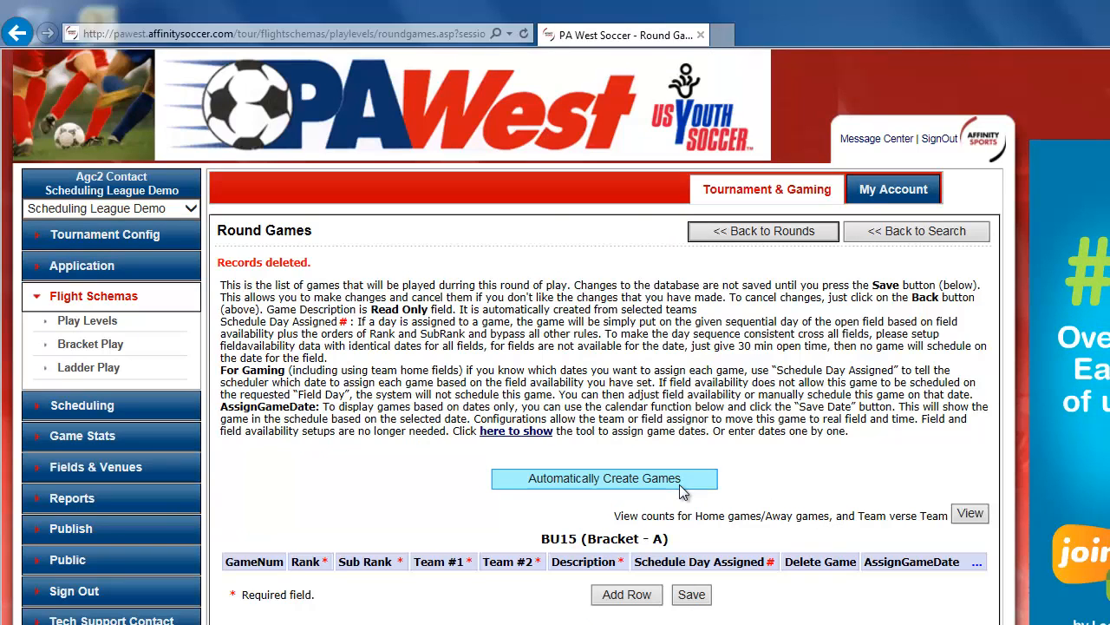
# Automatically create the games and review the home/away and team-versus-team game counts.
pyautogui.click(679, 484)
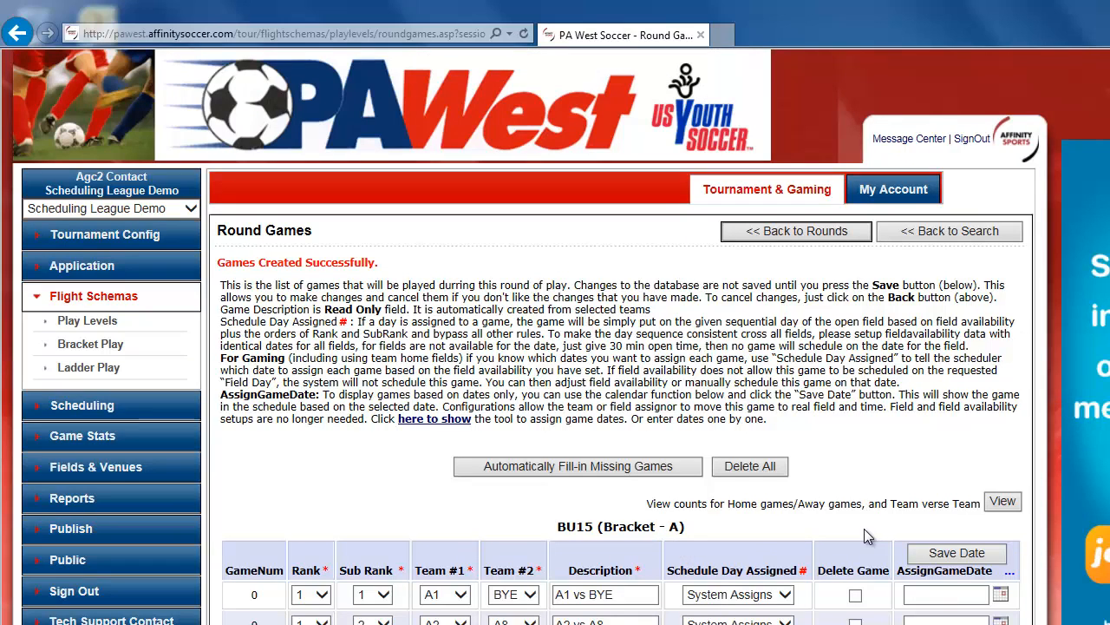
pyautogui.click(1002, 502)
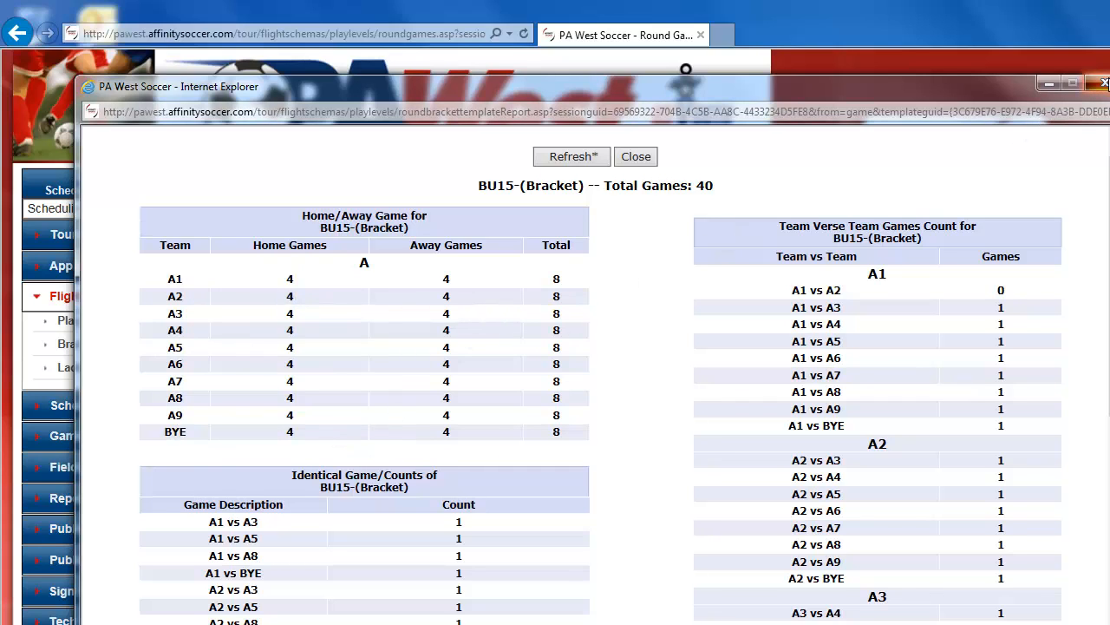
pyautogui.click(1103, 84)
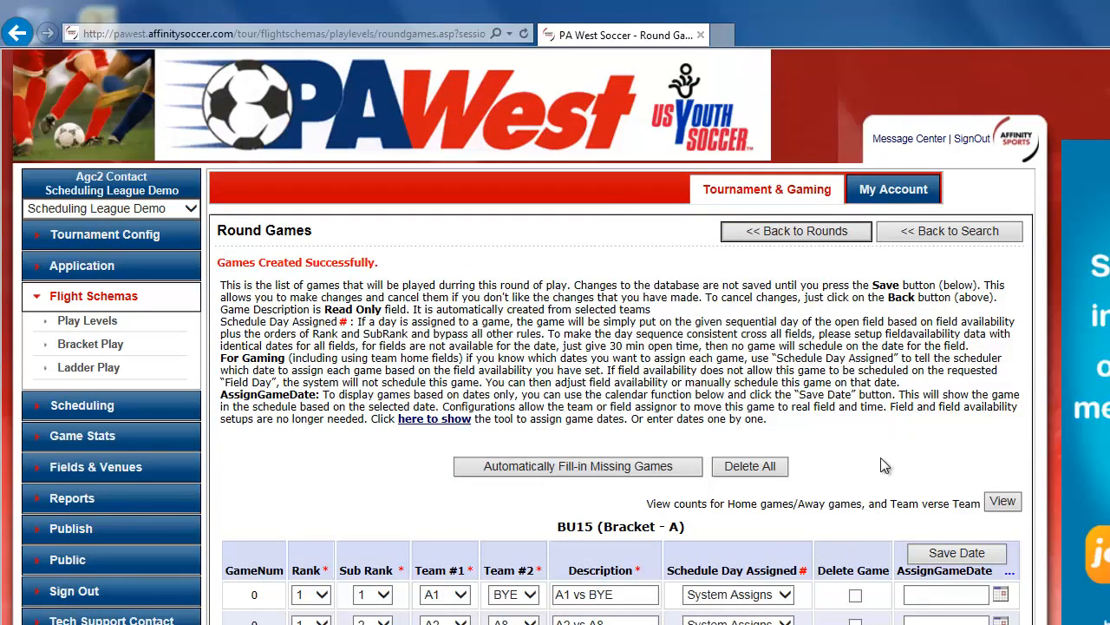
# Return to the rounds and add 03/15/2015 as a blackout date for the flight.
pyautogui.click(809, 233)
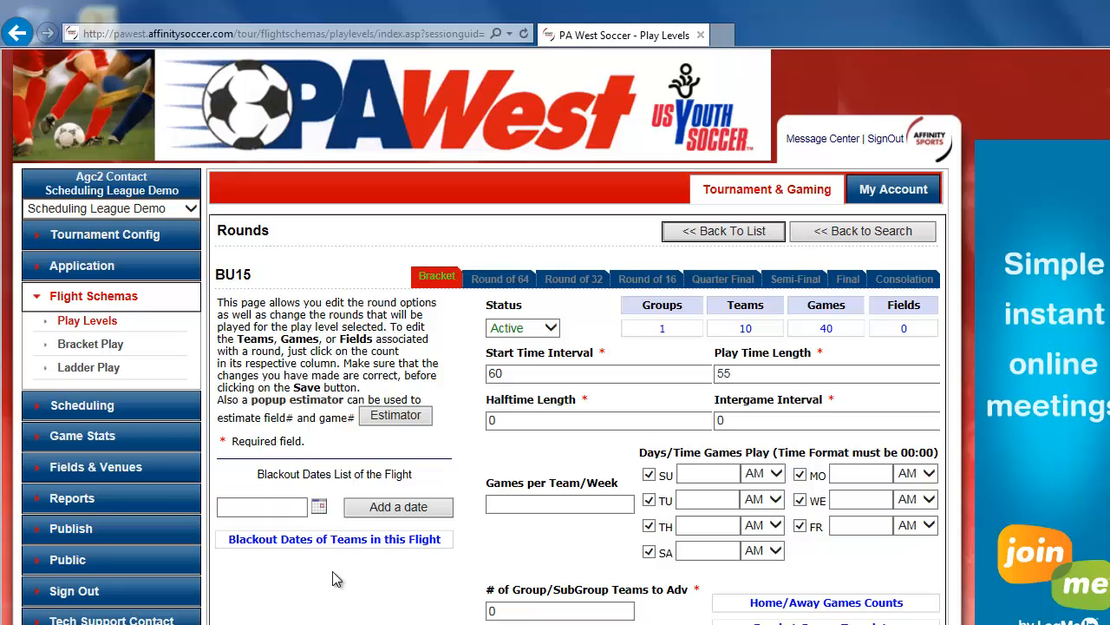
pyautogui.click(318, 507)
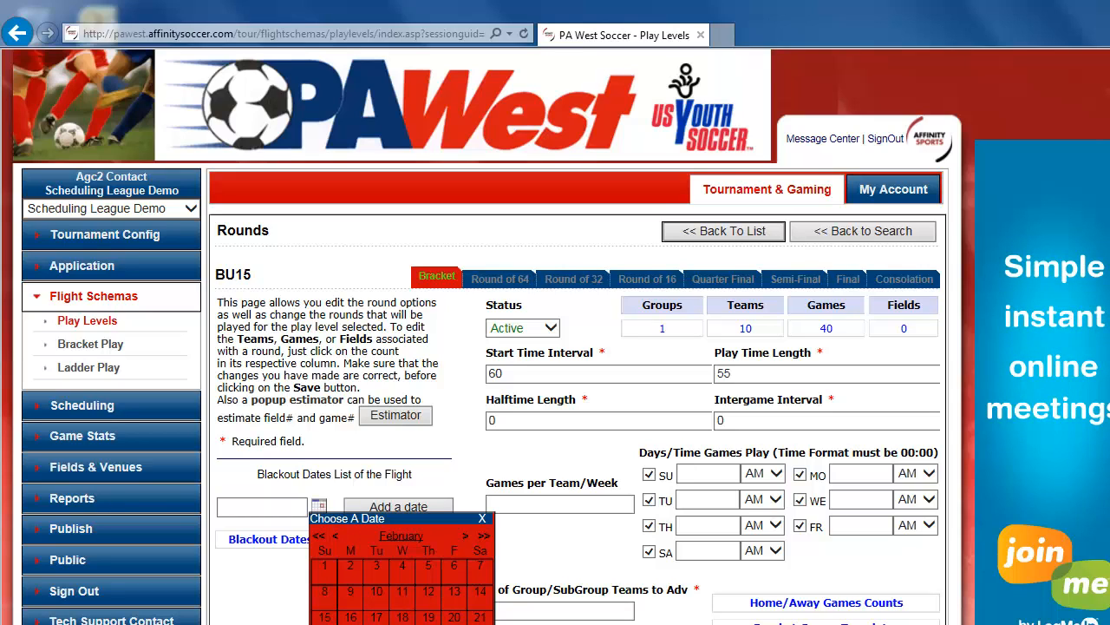
pyautogui.click(465, 537)
pyautogui.click(324, 617)
pyautogui.click(438, 512)
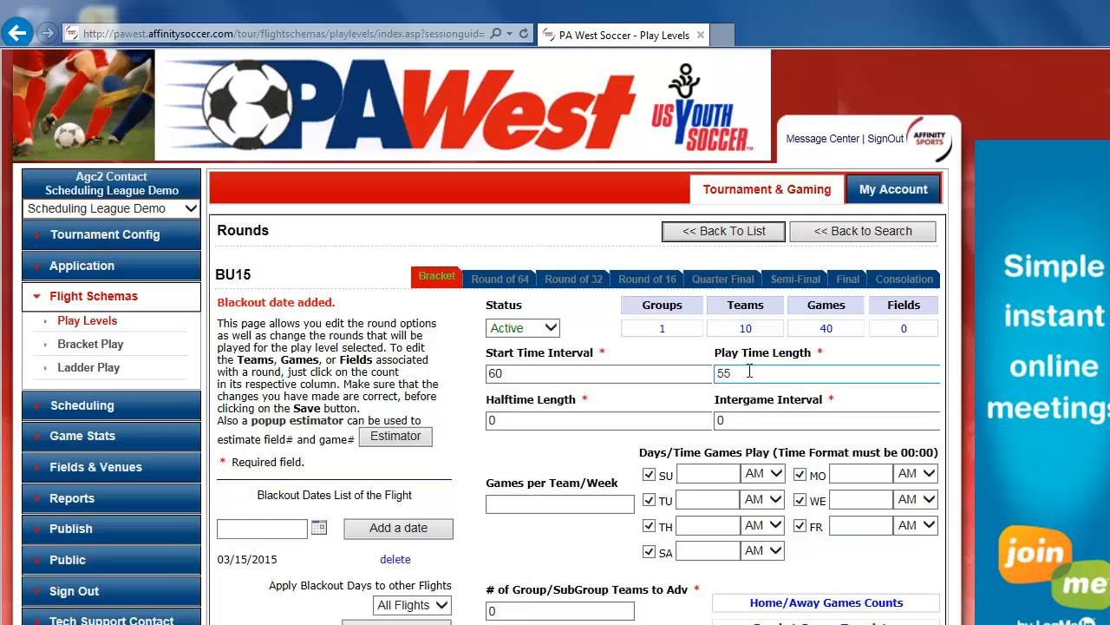
# Open the round's games, show the game date tool, and set the start date to 3/1/2015.
pyautogui.click(819, 329)
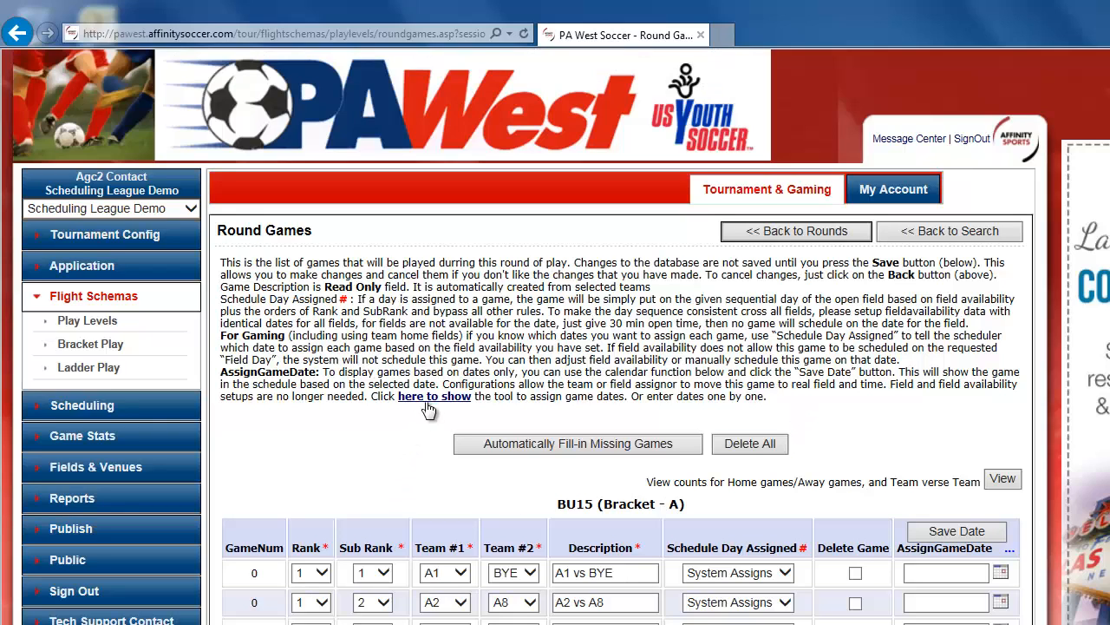
pyautogui.click(427, 402)
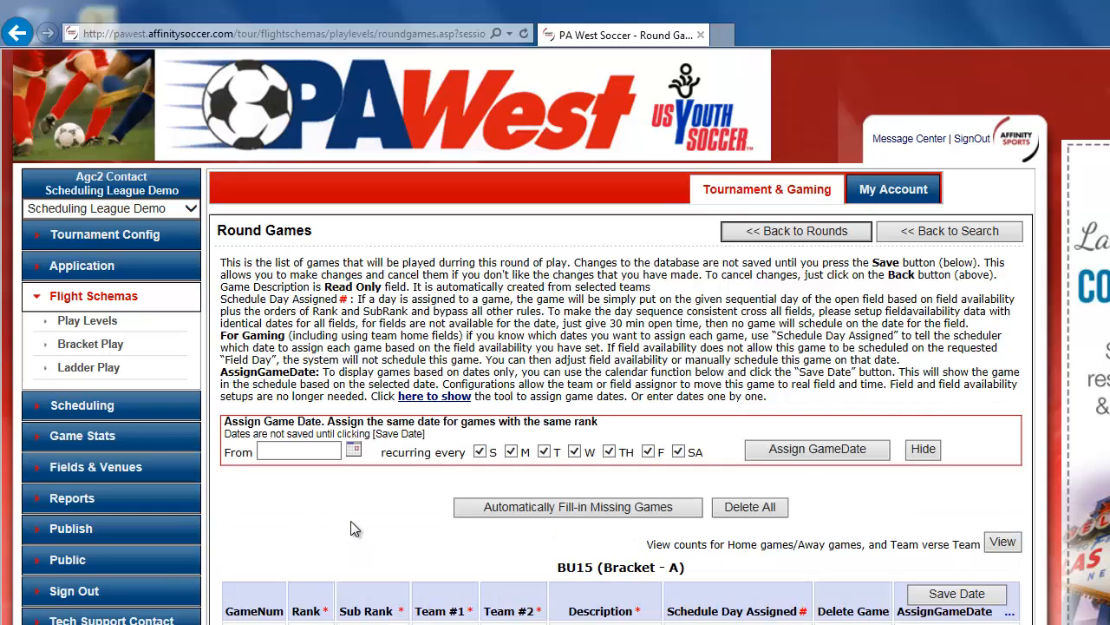
pyautogui.click(355, 451)
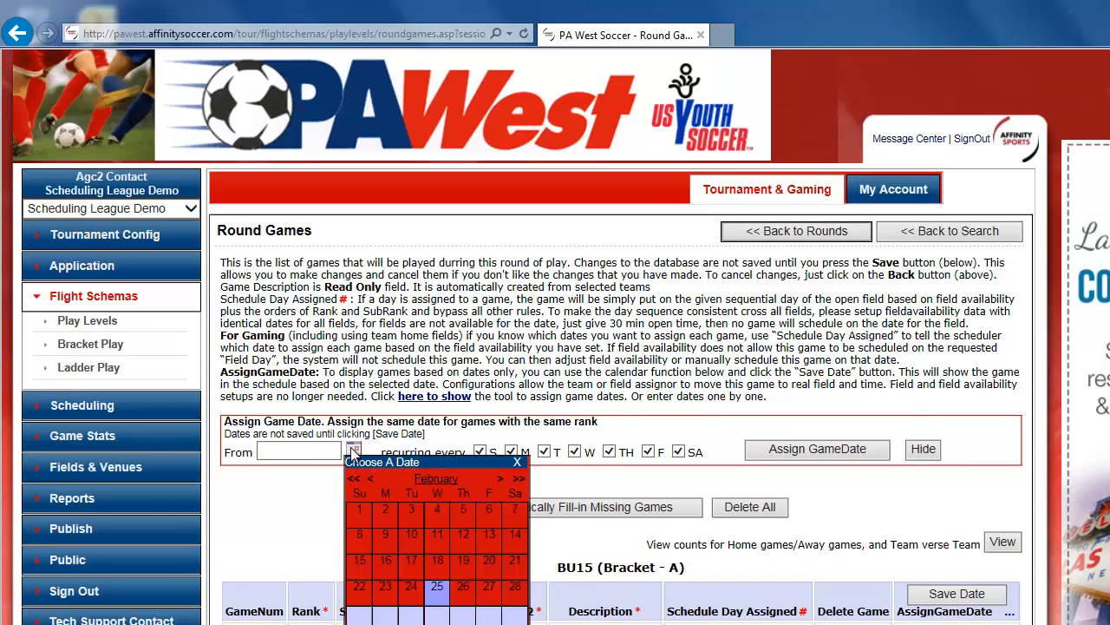
pyautogui.click(500, 480)
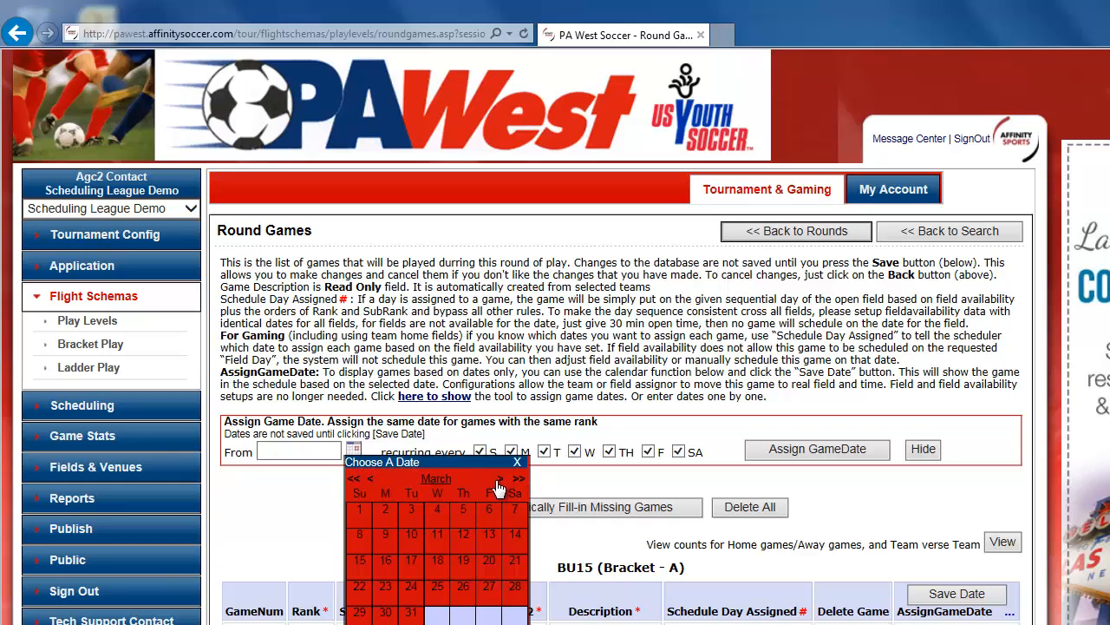
pyautogui.click(361, 512)
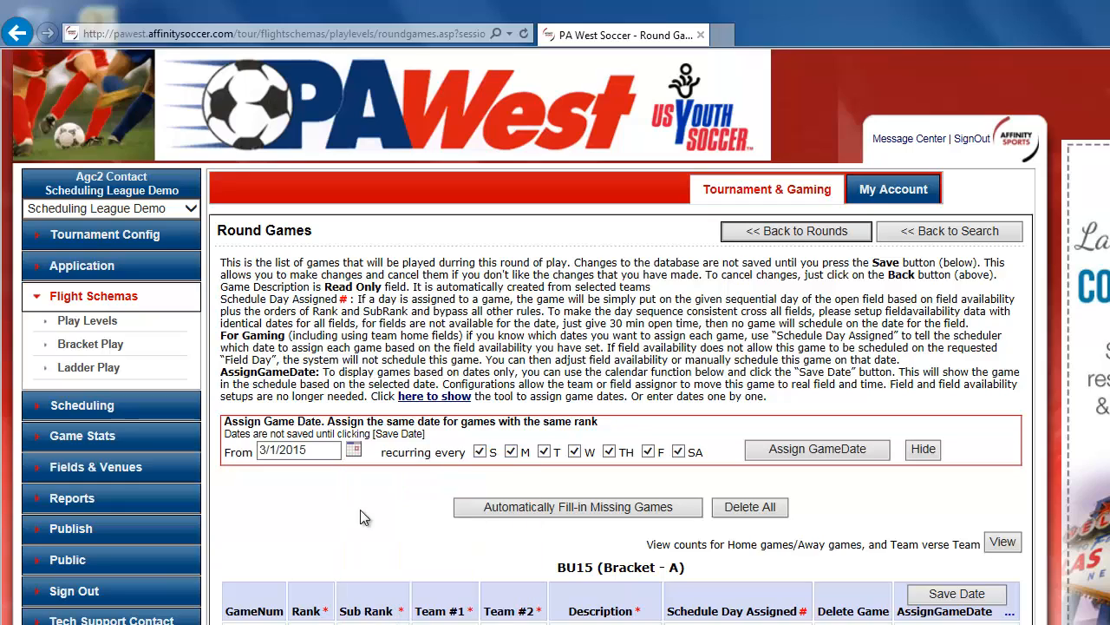
# Set recurrence to Sundays only and assign game dates to all games, then review the assigned dates.
pyautogui.click(480, 451)
pyautogui.click(544, 451)
pyautogui.click(511, 451)
pyautogui.click(611, 451)
pyautogui.click(575, 451)
pyautogui.click(650, 453)
pyautogui.click(678, 451)
pyautogui.click(480, 451)
pyautogui.scroll(-3, 409, 505)
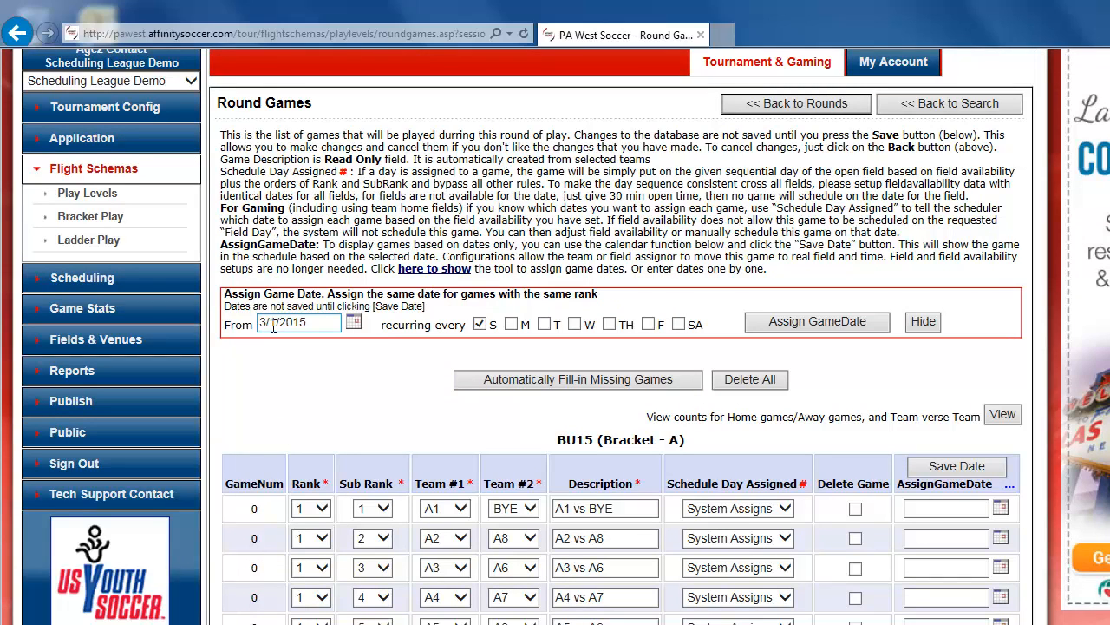
pyautogui.click(793, 322)
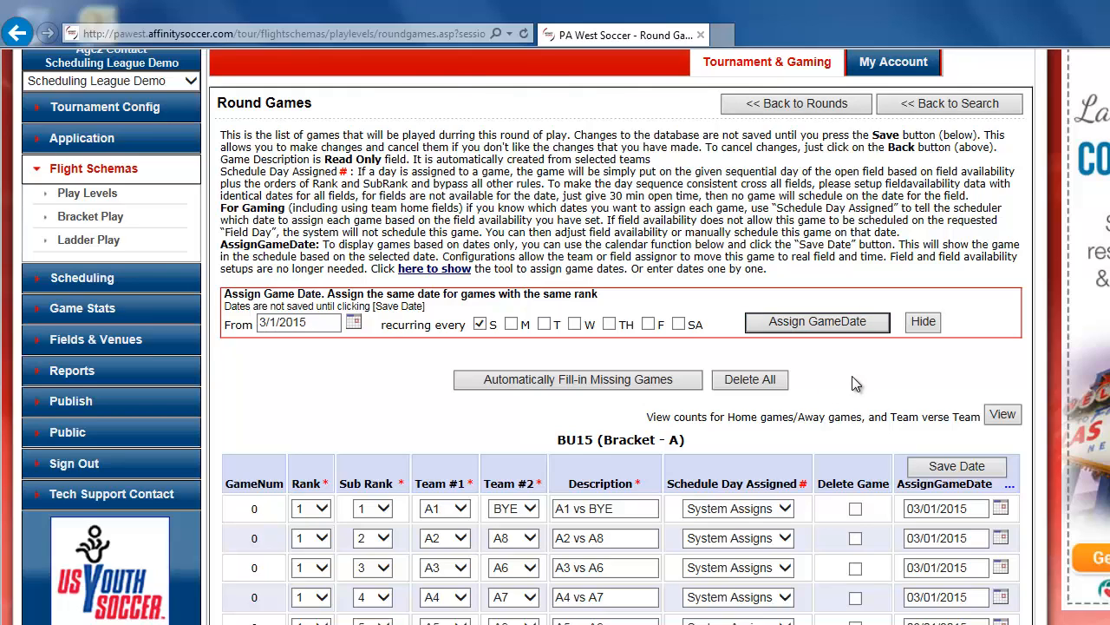
pyautogui.scroll(-3, 854, 383)
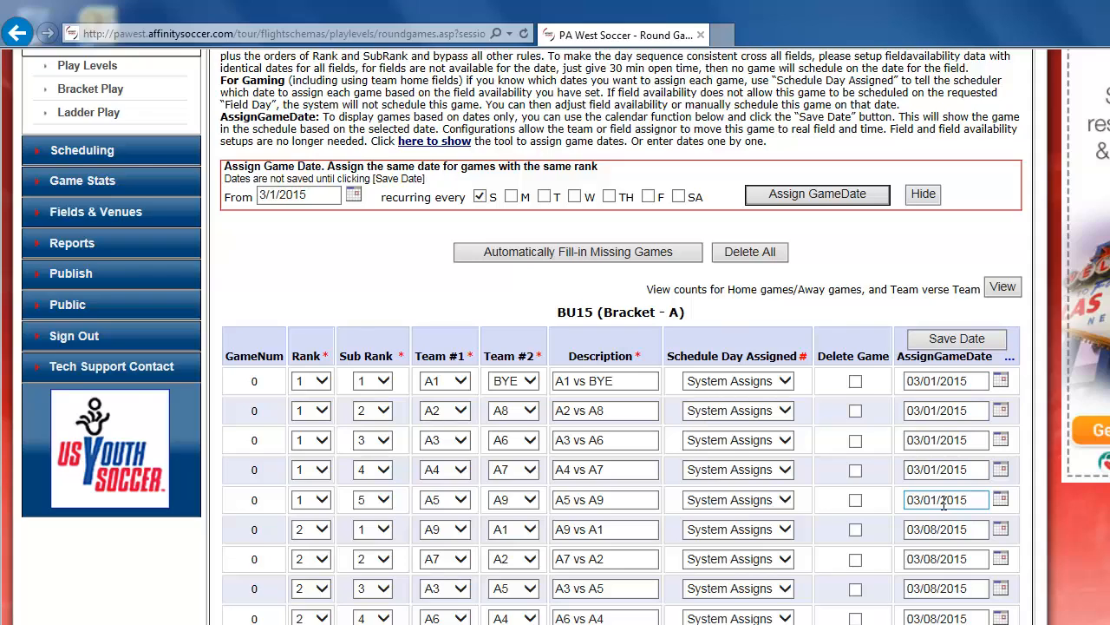
pyautogui.scroll(-3, 944, 504)
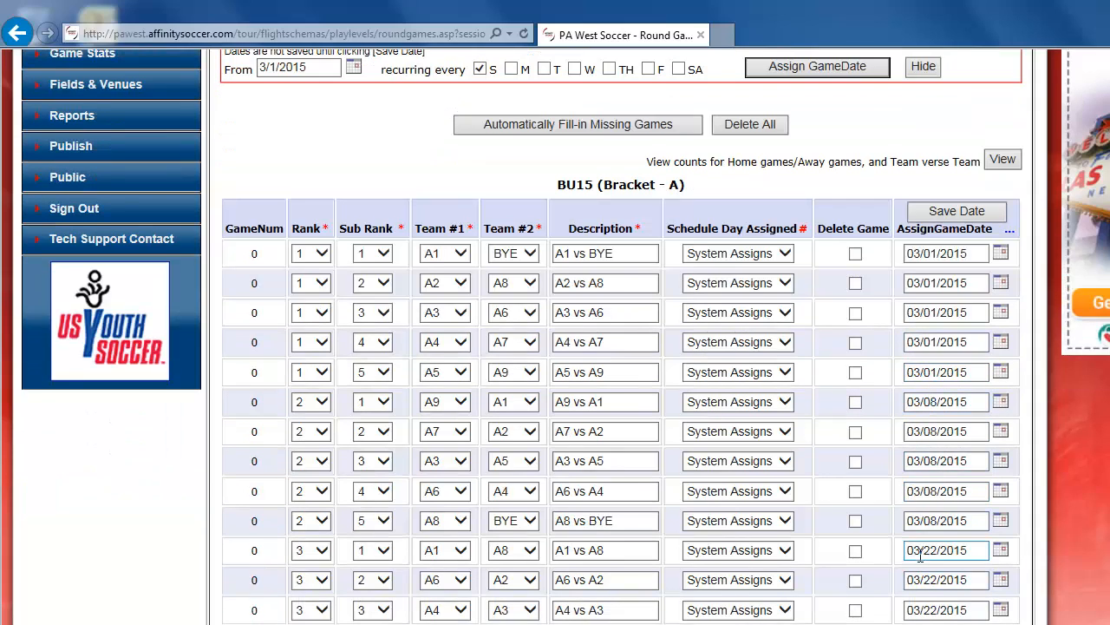
# Save the assigned game dates for the round's games.
pyautogui.scroll(3, 997, 434)
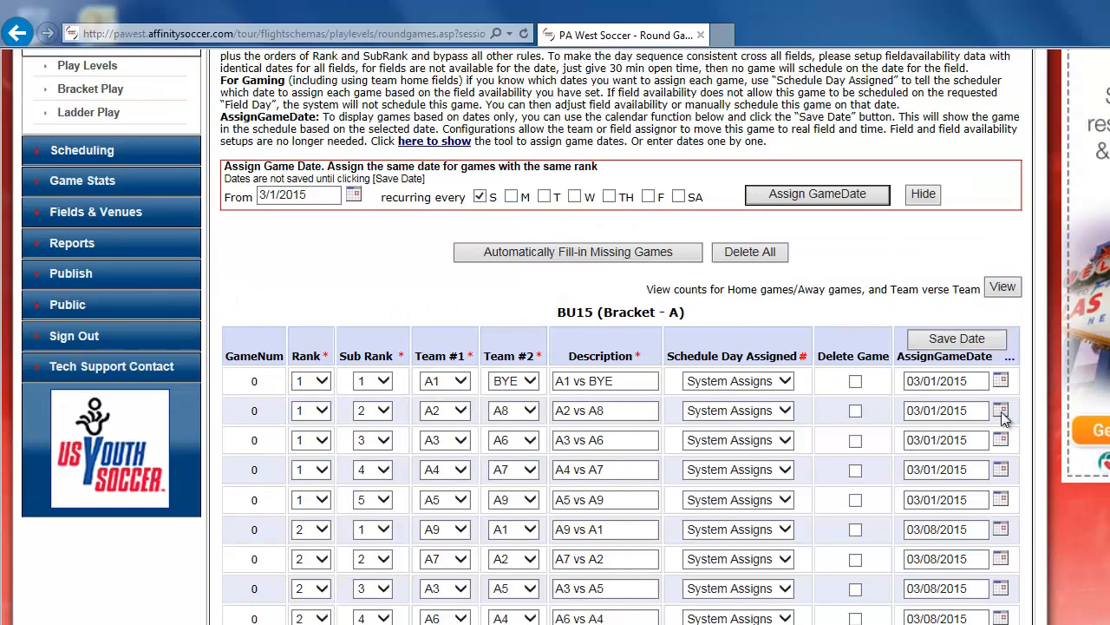
pyautogui.click(977, 343)
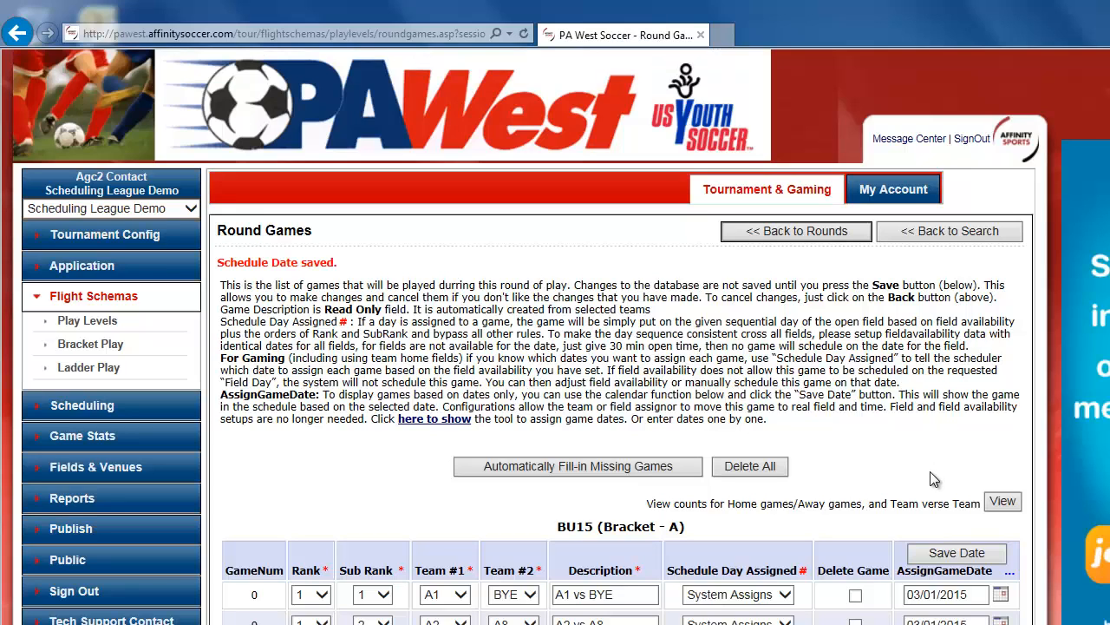
# Open the all-games schedule listing to review the scheduled games, close it, and scroll through the round's dated games.
pyautogui.scroll(-3, 923, 476)
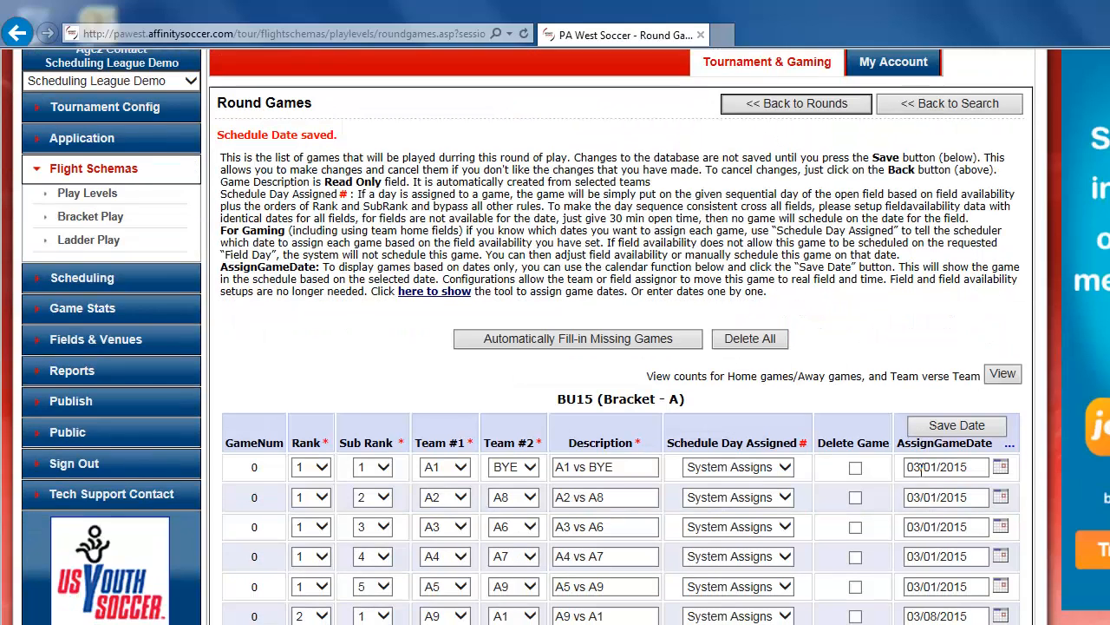
pyautogui.click(1011, 451)
pyautogui.scroll(-4, 1009, 444)
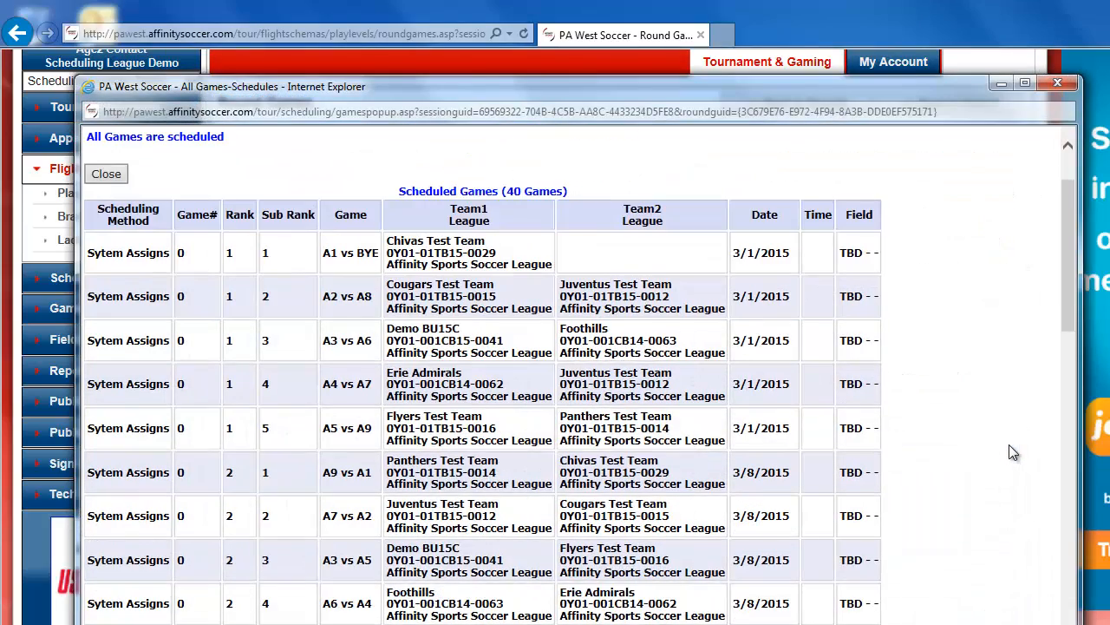
pyautogui.scroll(2, 1009, 444)
pyautogui.click(1058, 82)
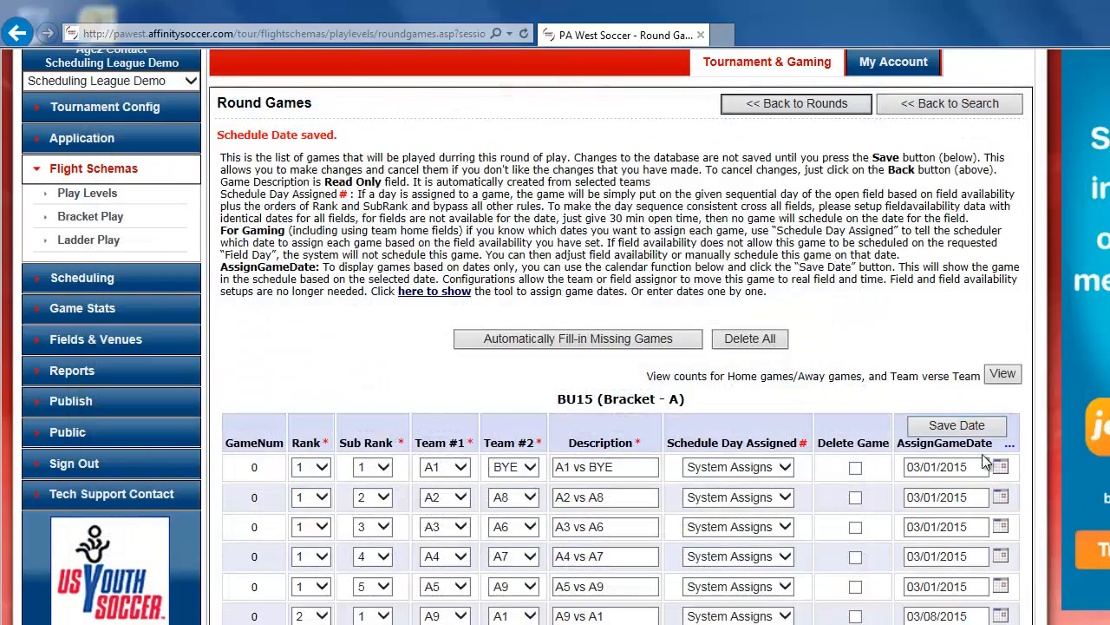
pyautogui.scroll(-4, 992, 512)
pyautogui.scroll(-6, 992, 512)
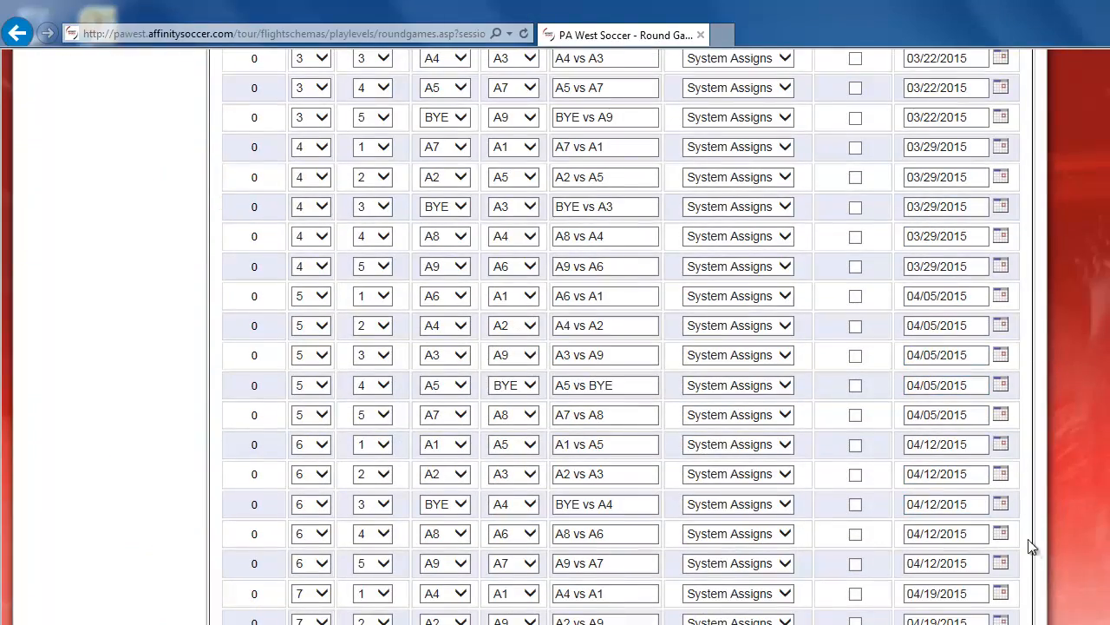
pyautogui.scroll(-3, 1032, 547)
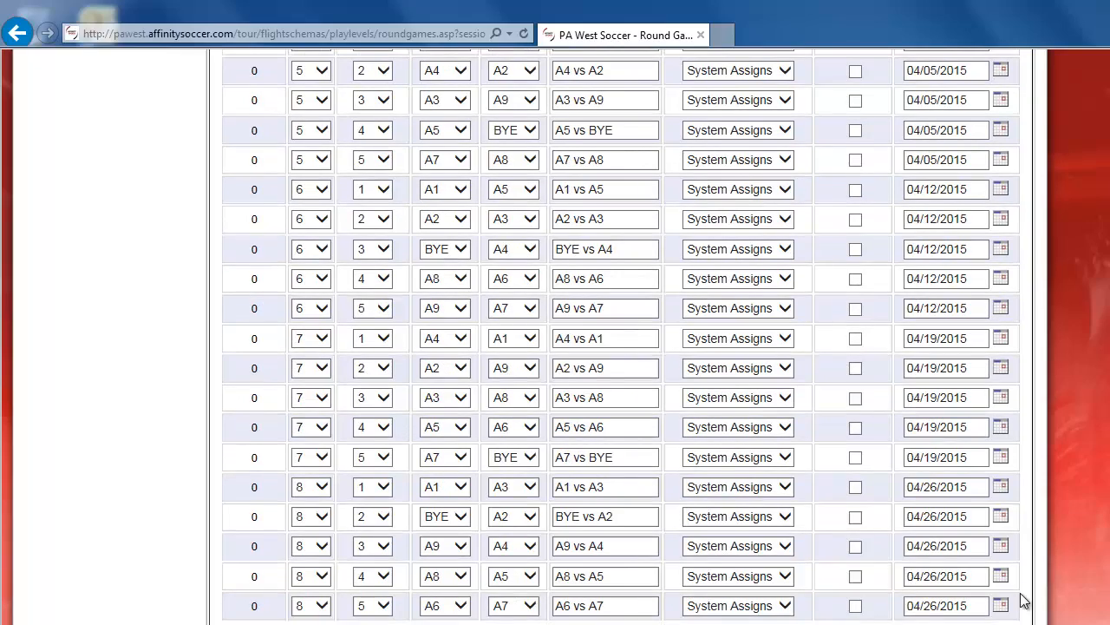
pyautogui.scroll(1, 1021, 577)
pyautogui.scroll(4, 1021, 578)
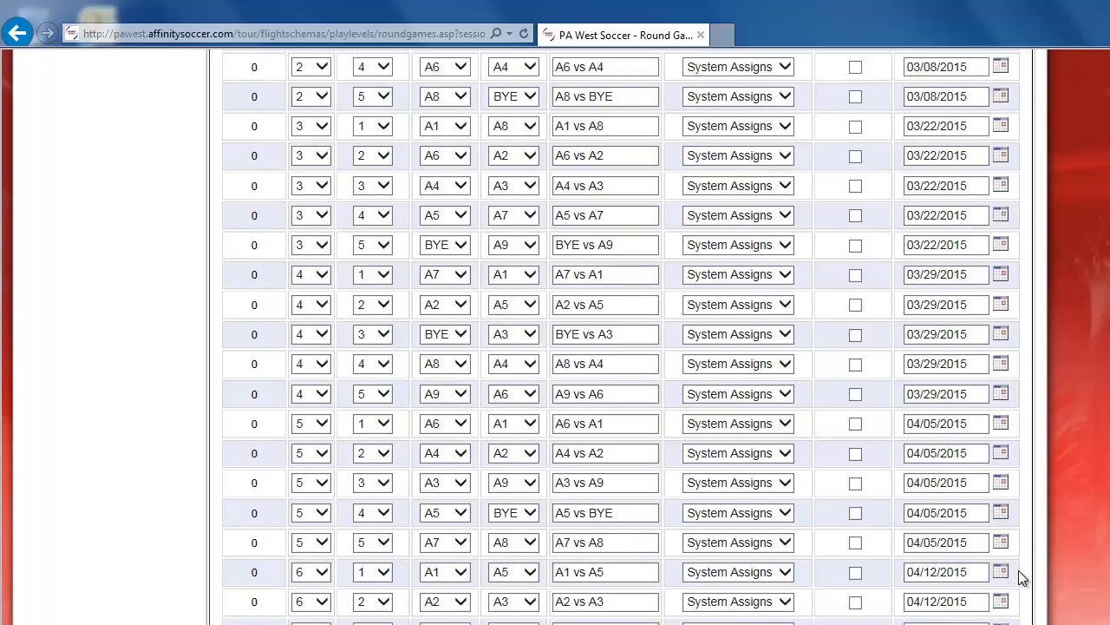
pyautogui.scroll(6, 1021, 578)
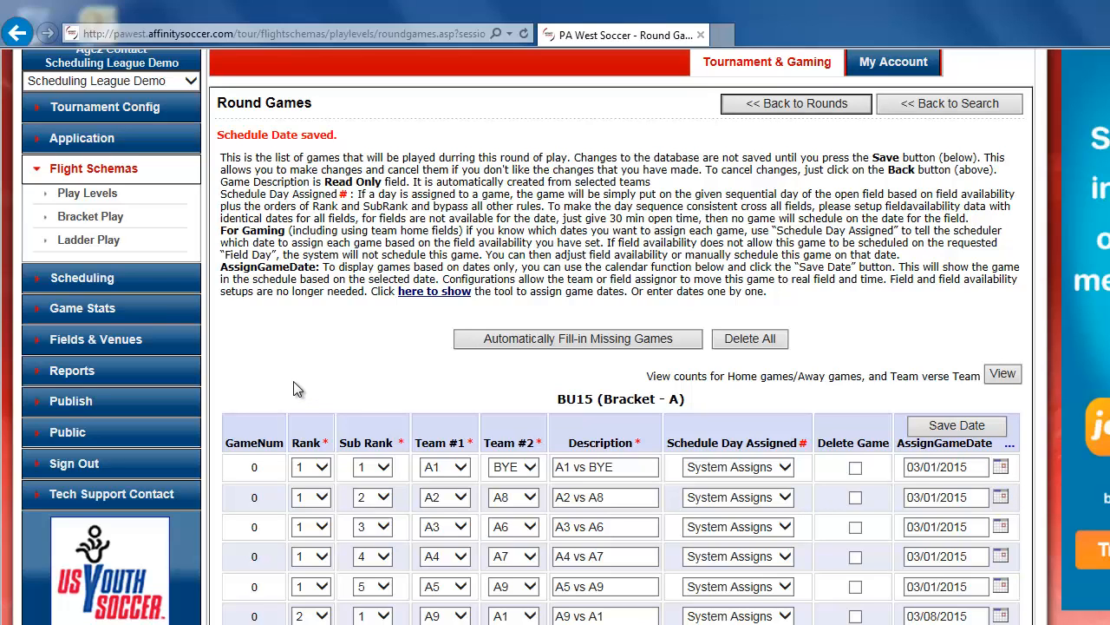
# Open the BU15 flight's game stats from publishing and review the bracket standings and Sunday game schedule.
pyautogui.click(89, 404)
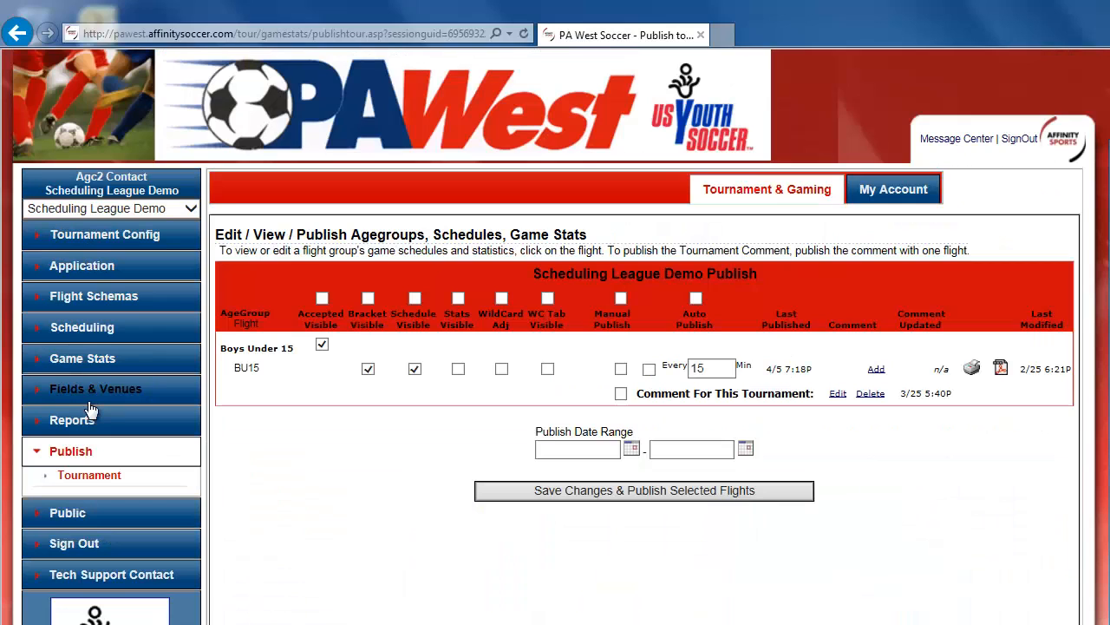
pyautogui.click(252, 369)
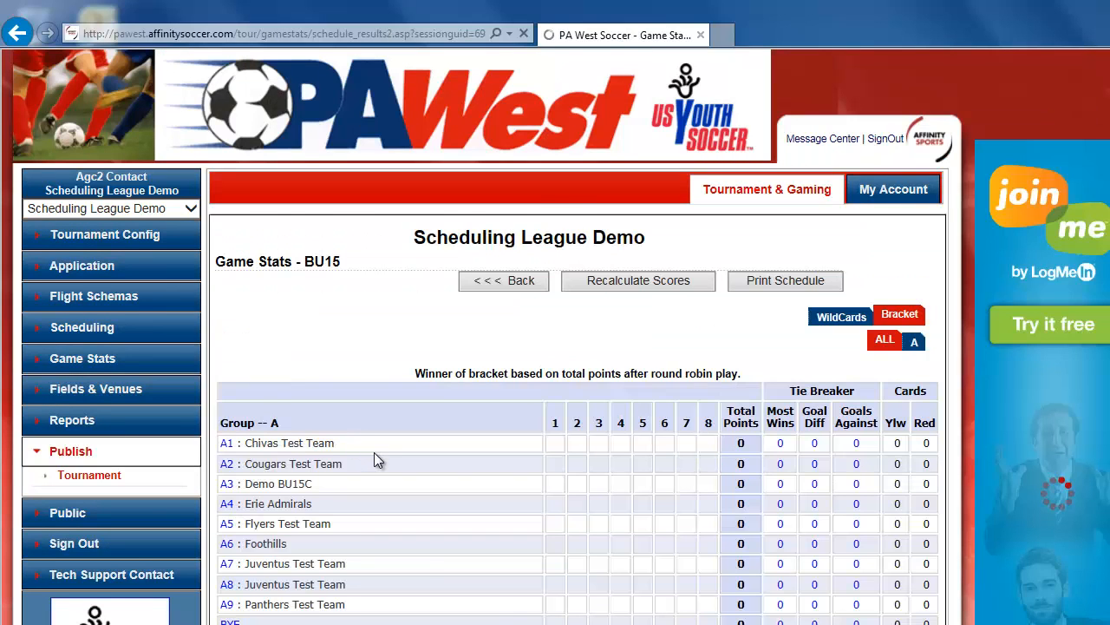
pyautogui.scroll(-3, 374, 452)
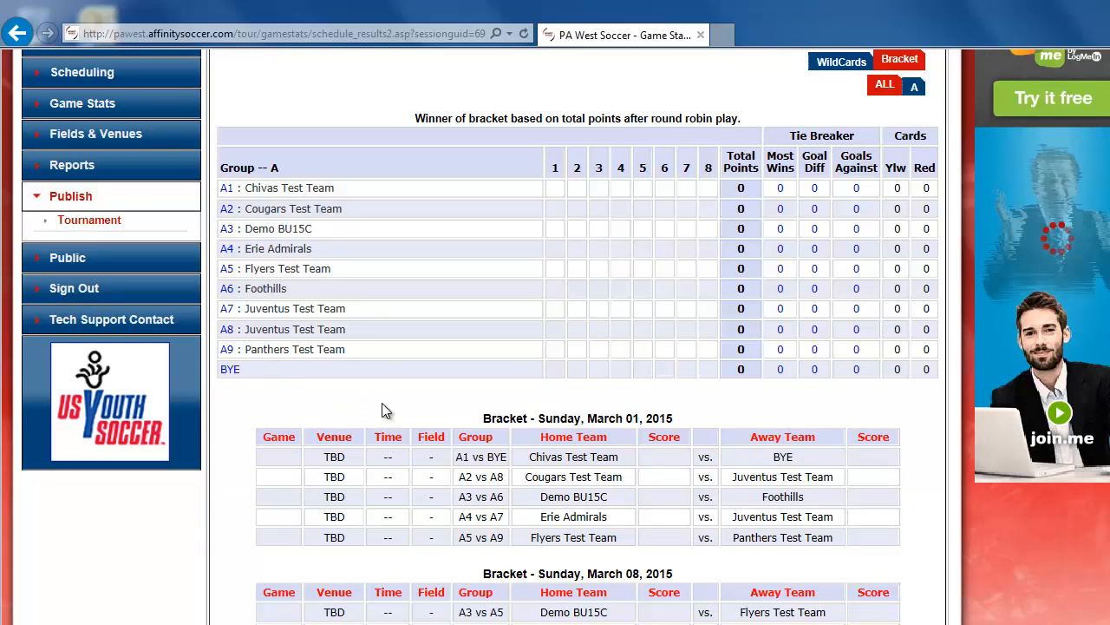
pyautogui.scroll(-5, 404, 441)
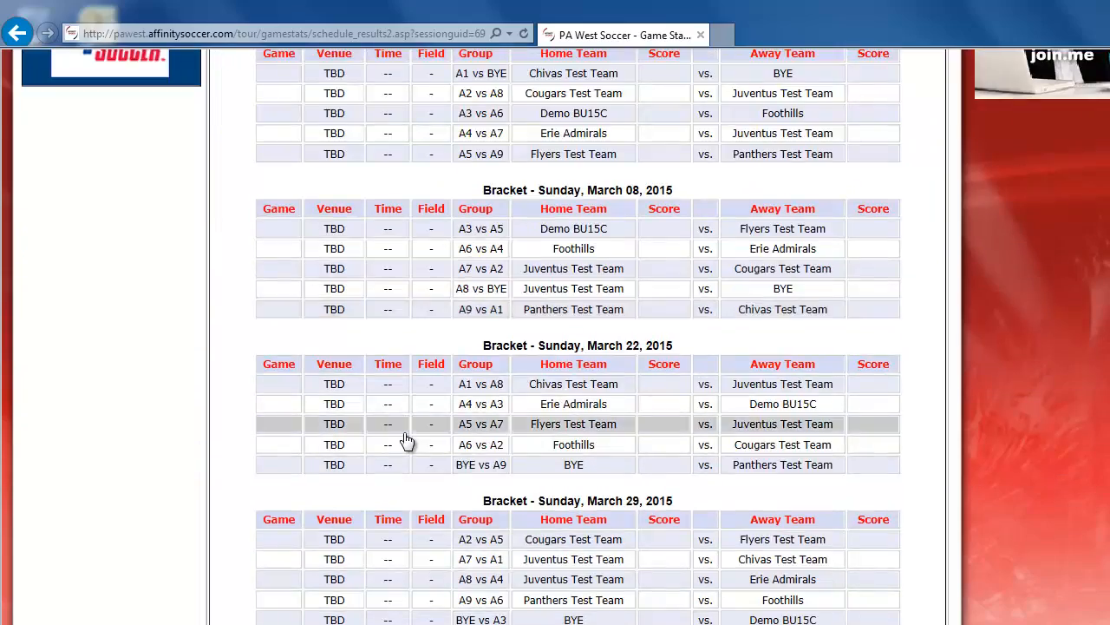
pyautogui.scroll(-6, 405, 440)
pyautogui.scroll(6, 403, 440)
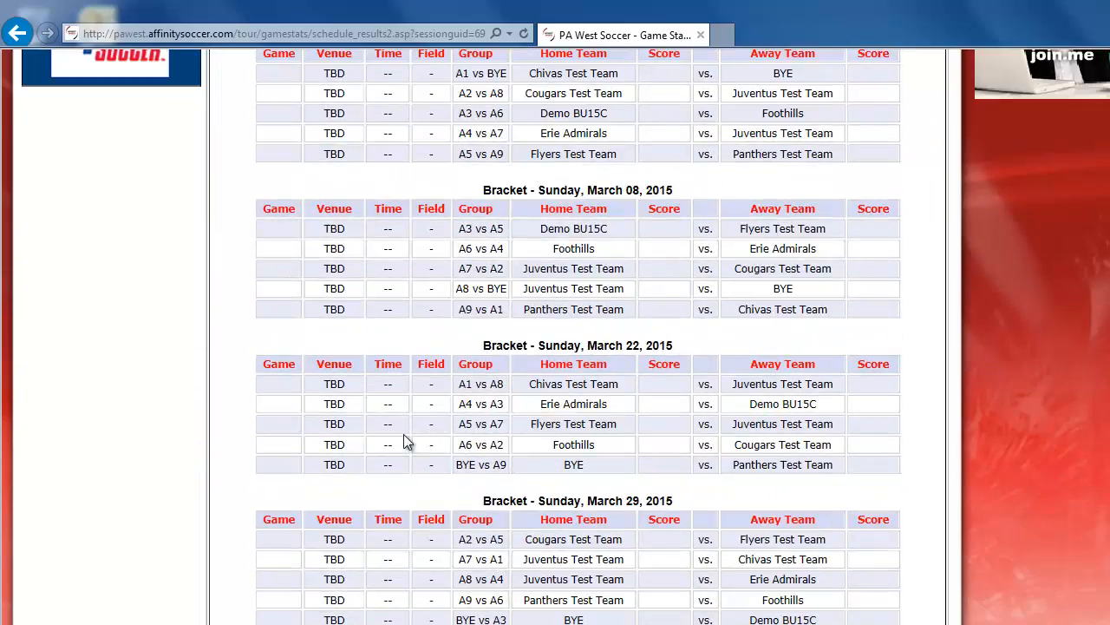
pyautogui.scroll(7, 404, 440)
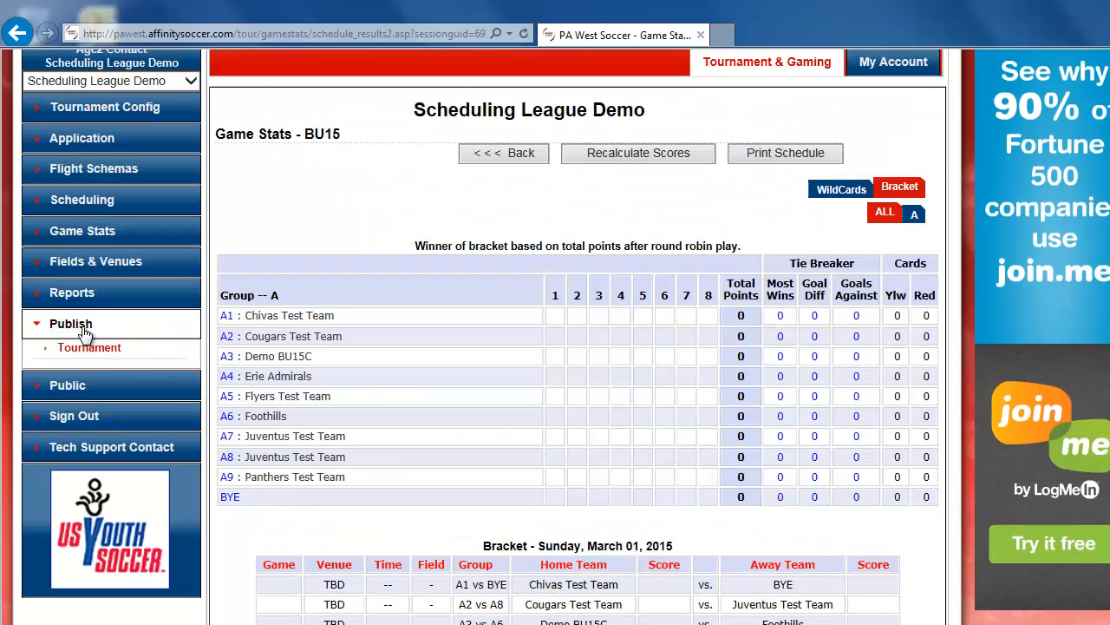
# Return to tournament publishing, enable Stats Visible, Manual Publish and Auto Publish for BU15, then save and publish.
pyautogui.click(87, 346)
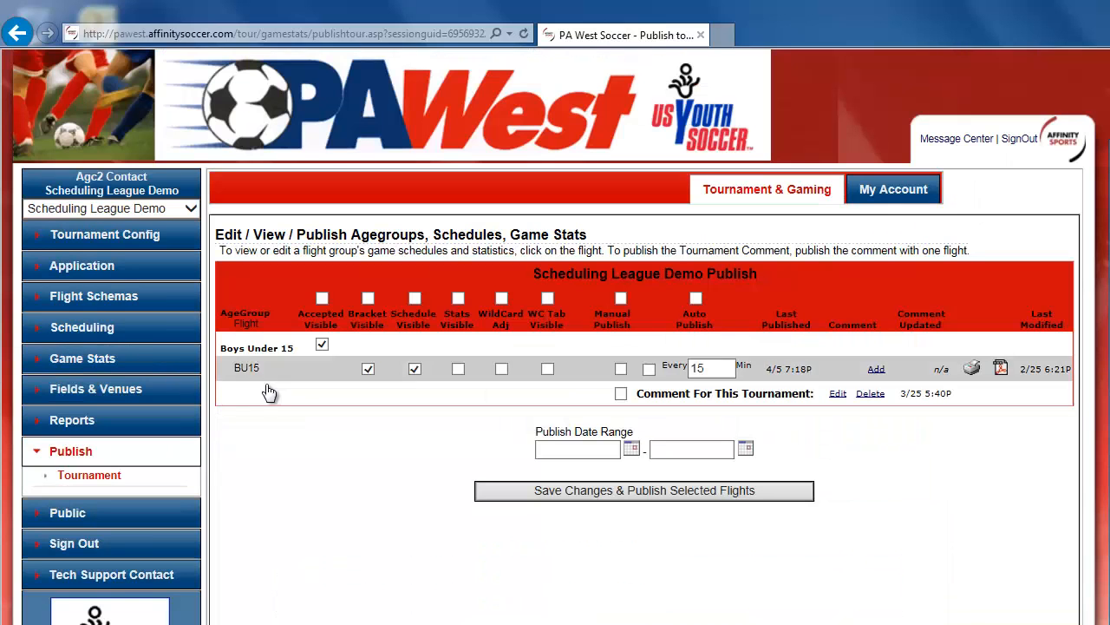
pyautogui.click(458, 369)
pyautogui.click(621, 369)
pyautogui.click(650, 369)
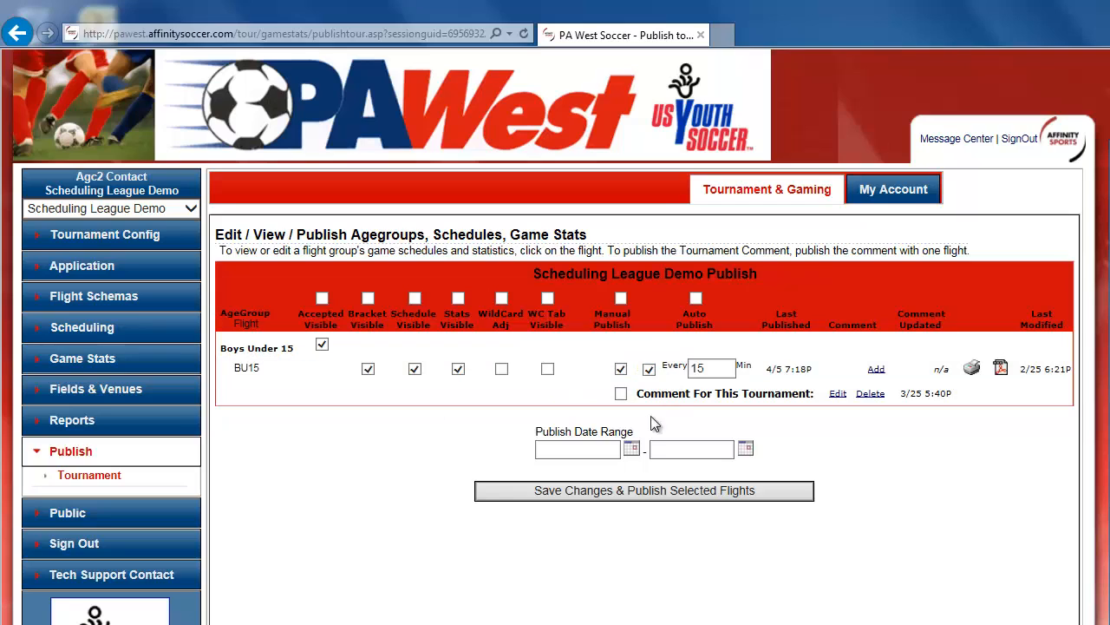
pyautogui.click(617, 491)
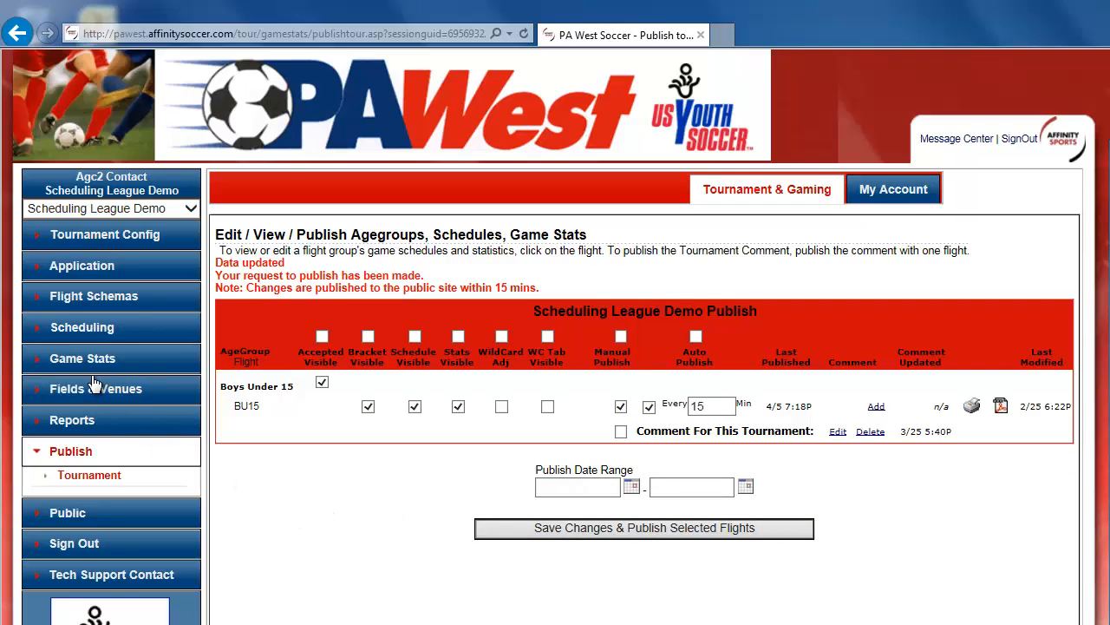
# Open manual game schedule assignment and search for all games in the BU15 flight.
pyautogui.click(82, 334)
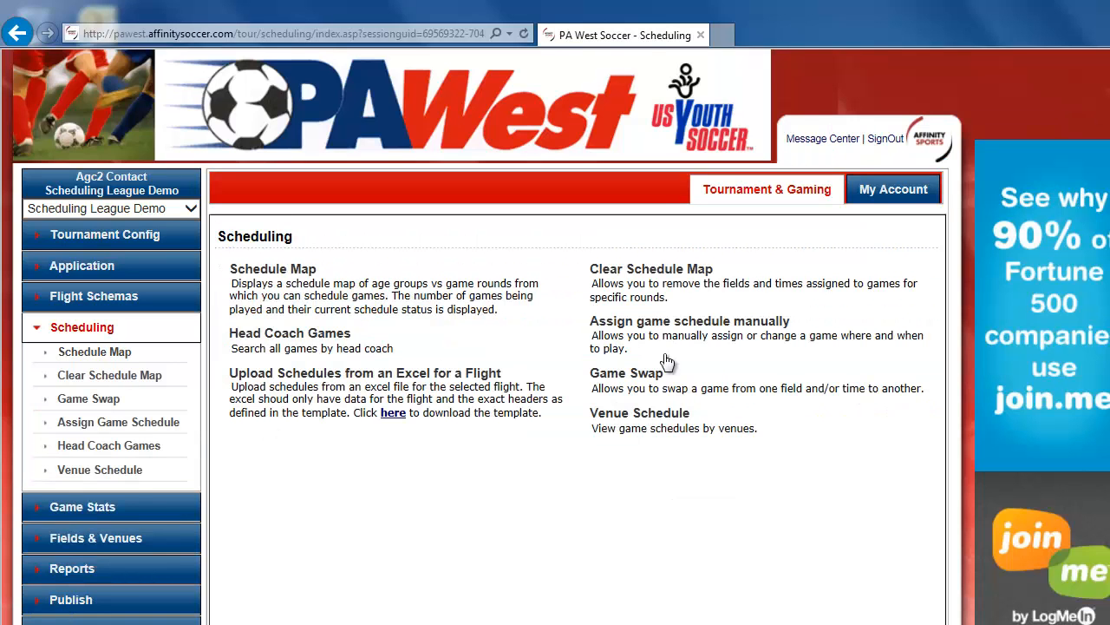
pyautogui.click(668, 357)
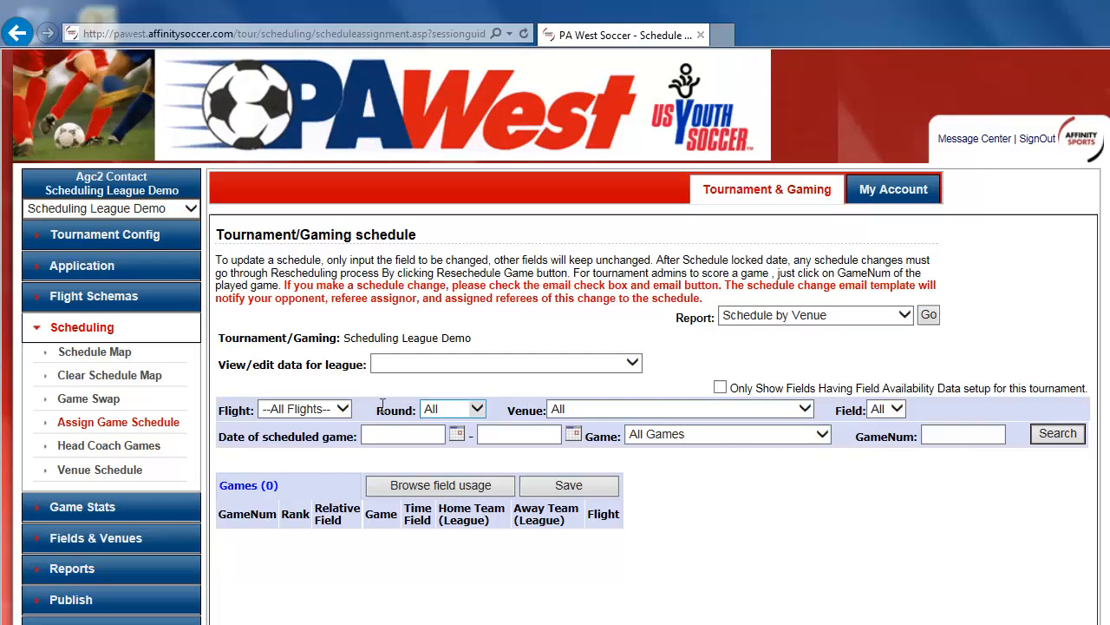
pyautogui.click(329, 413)
pyautogui.click(325, 422)
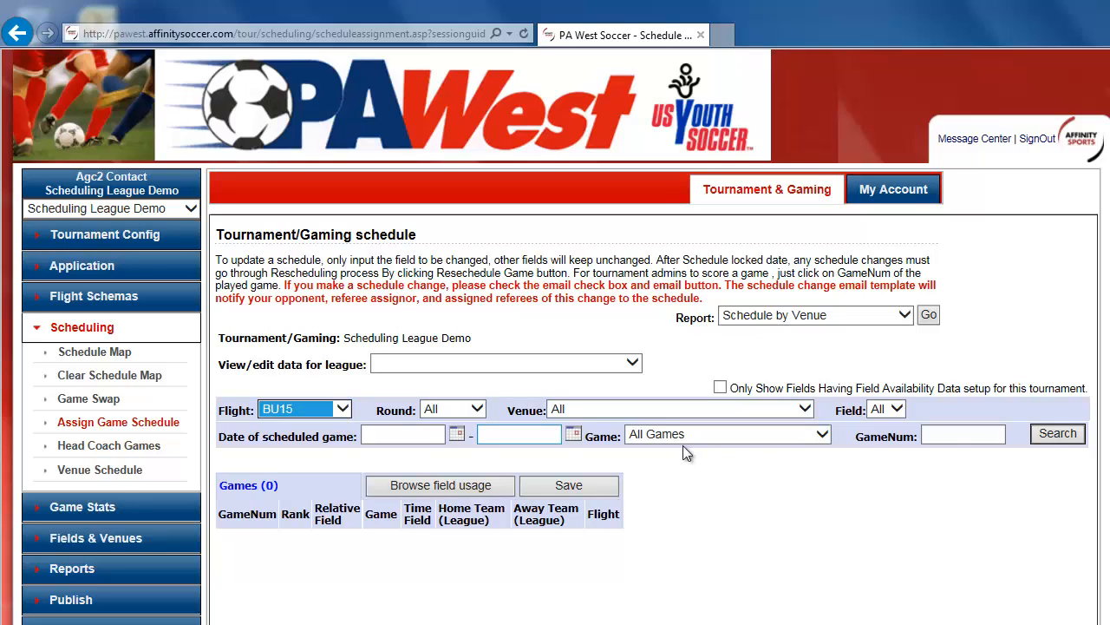
pyautogui.click(1054, 432)
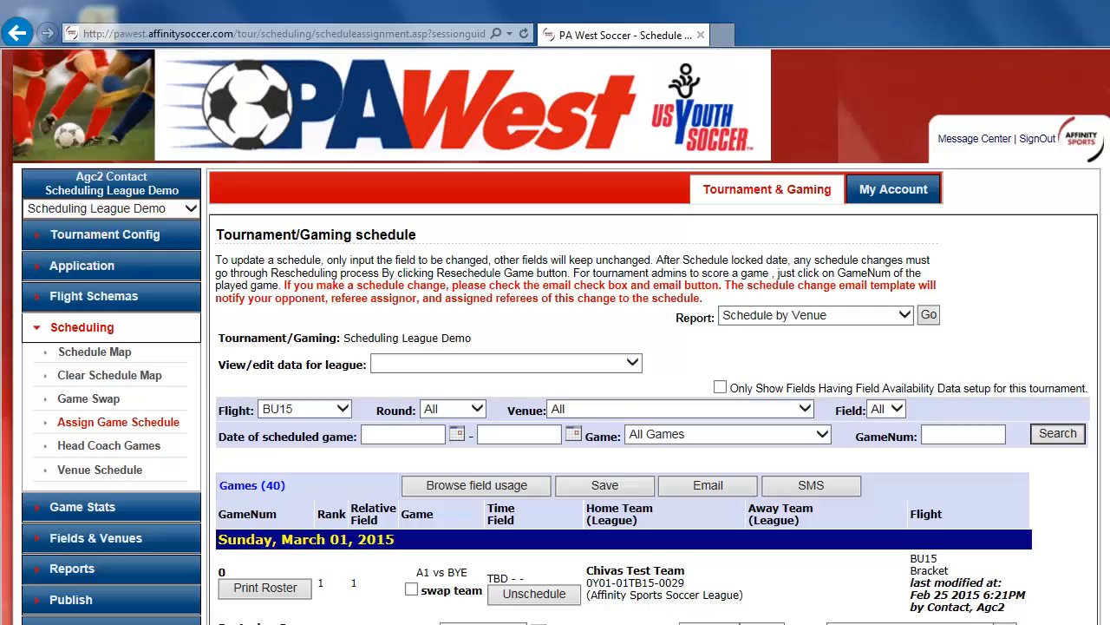
# Re-assign the A2 vs A8 game to 2/22/2015 and save the schedule change.
pyautogui.scroll(-3, 610, 619)
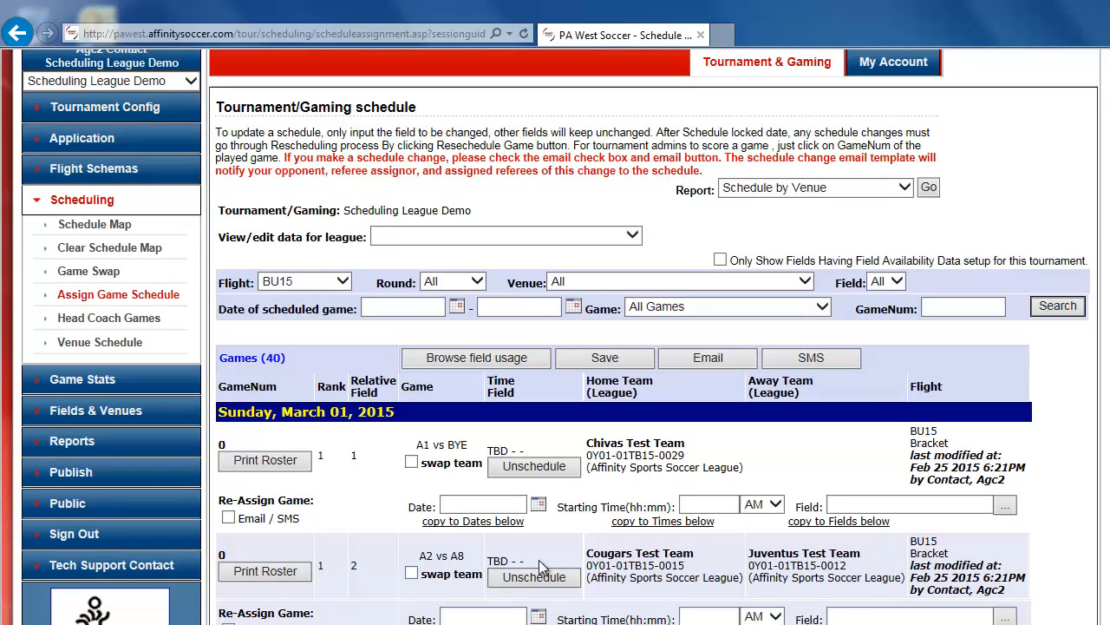
pyautogui.click(539, 616)
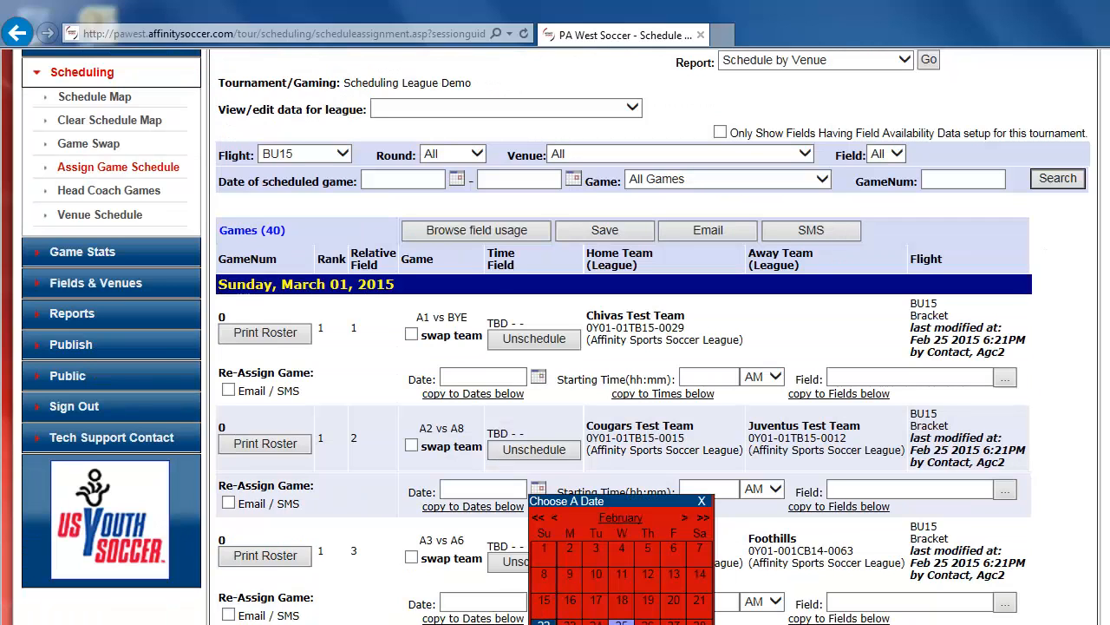
pyautogui.click(544, 622)
pyautogui.scroll(2, 543, 621)
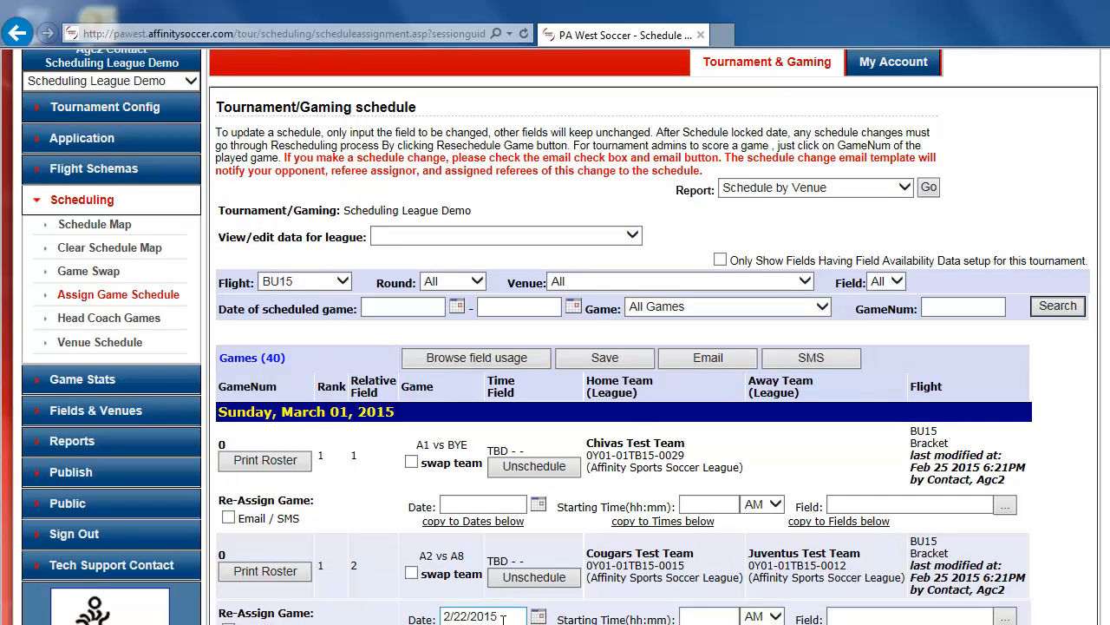
pyautogui.click(611, 363)
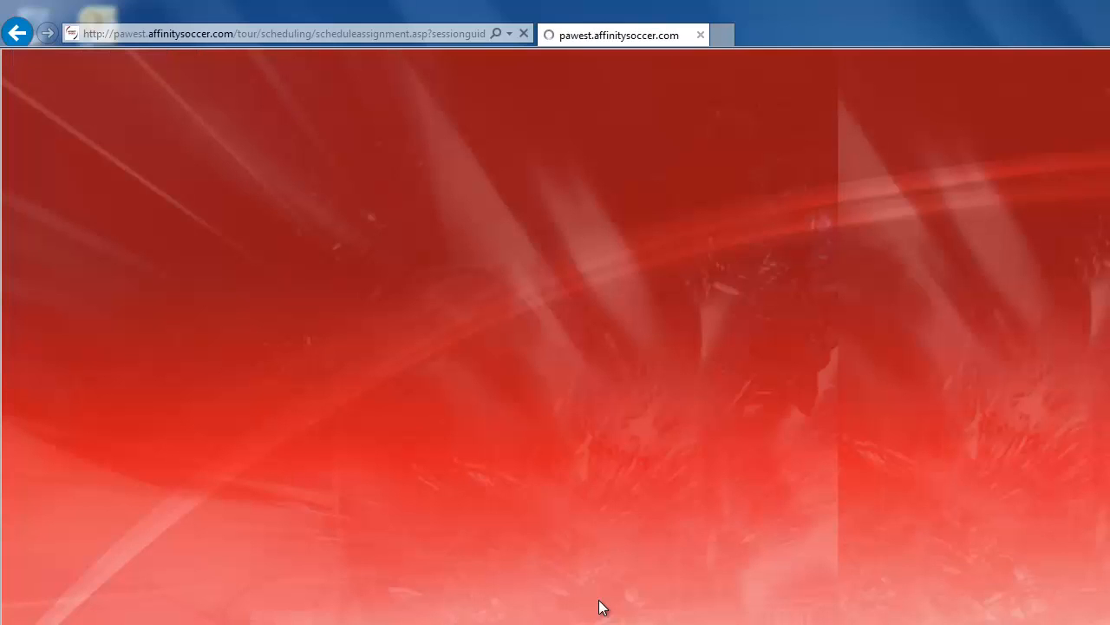
pyautogui.scroll(-3, 259, 339)
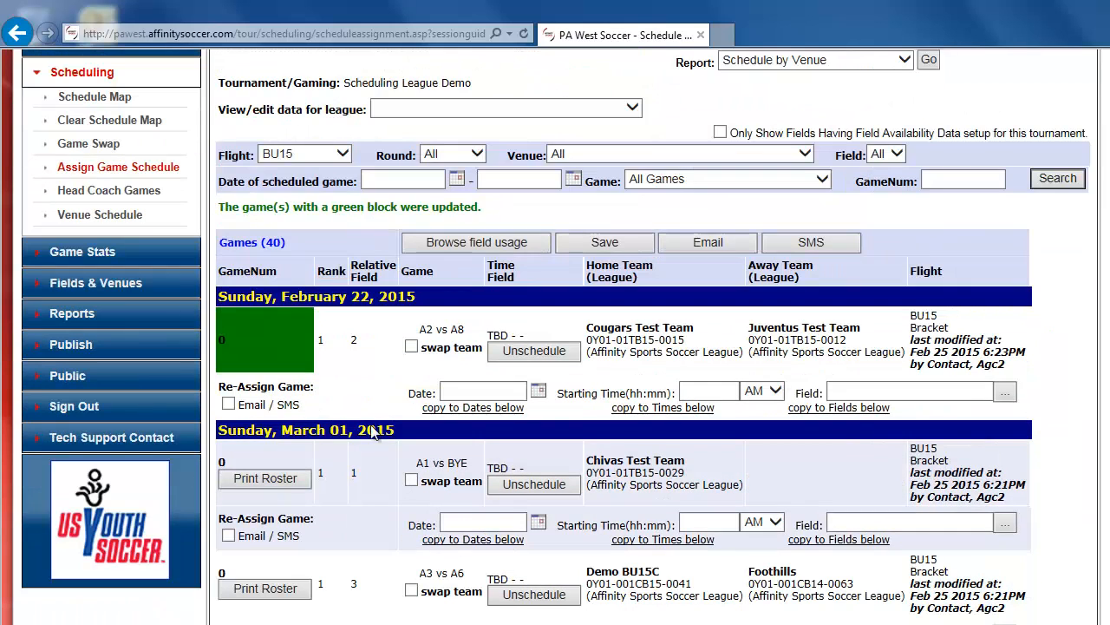